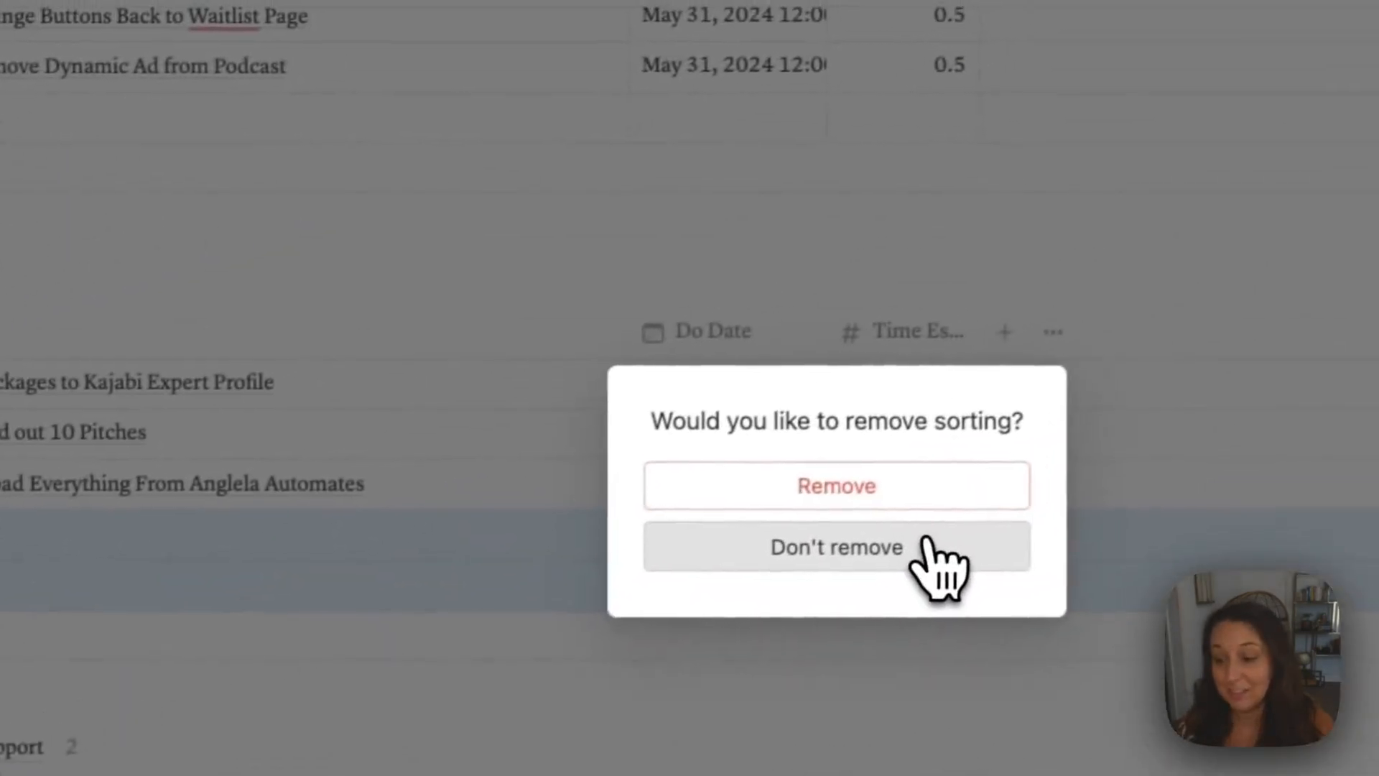
# Step: Keep the table's existing sorting and review the tasks in the Dump - Task by Project view
pyautogui.click(805, 567)
pyautogui.scroll(10, 624, 548)
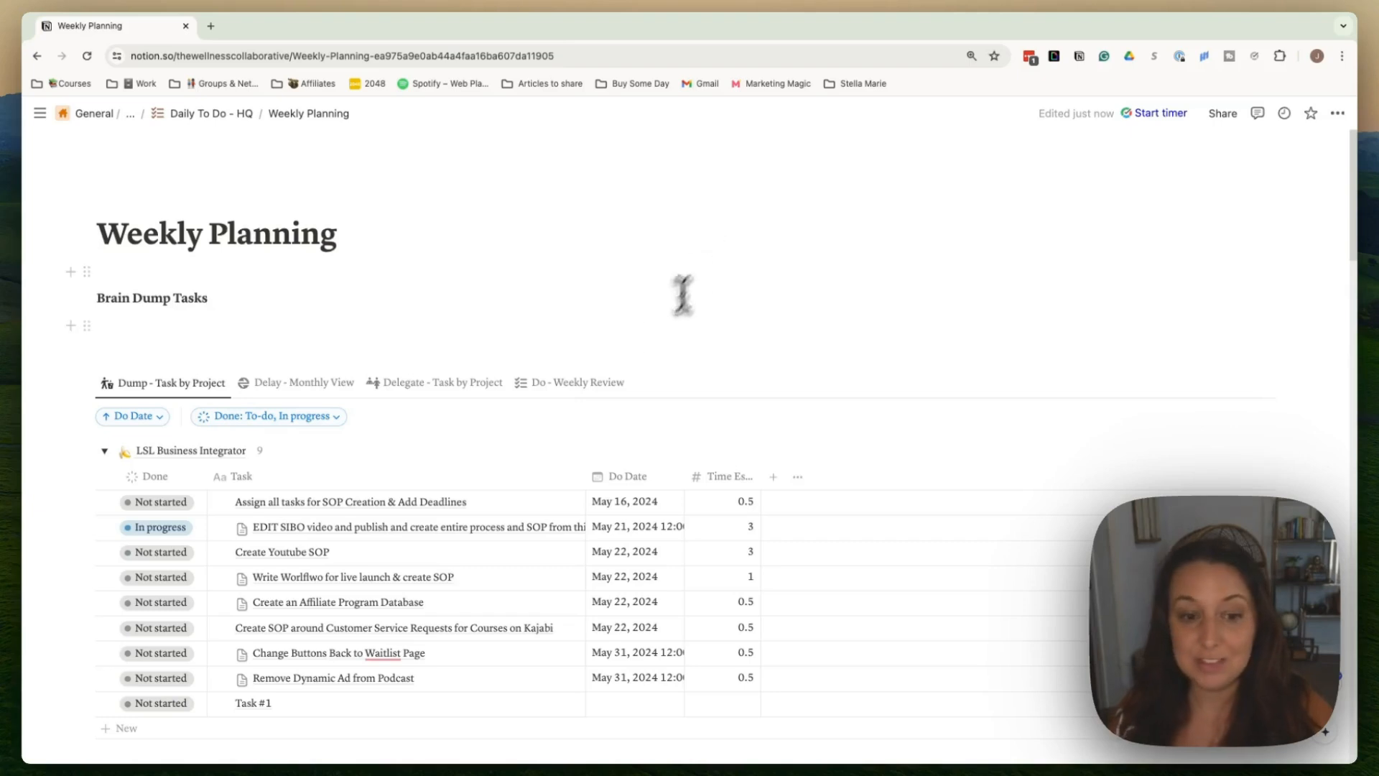
pyautogui.scroll(-2, 615, 425)
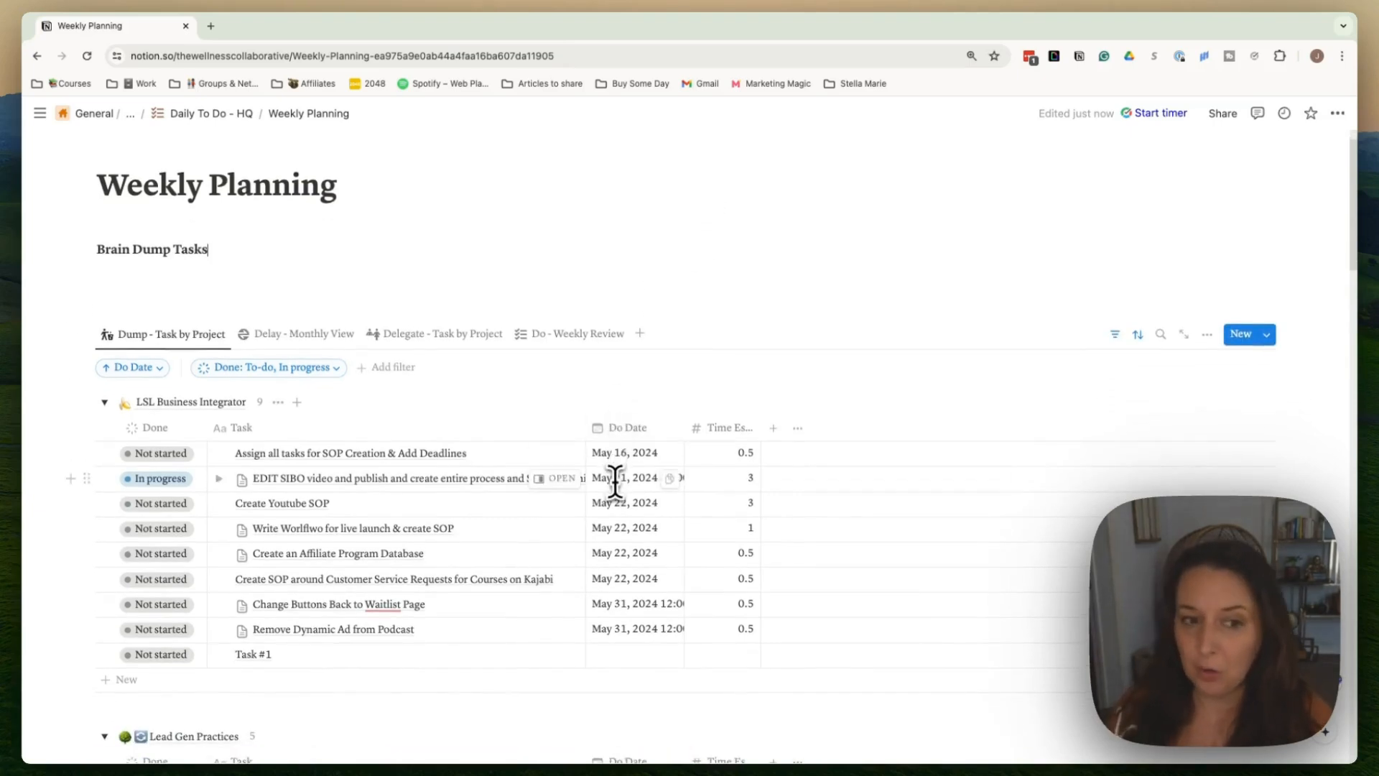
pyautogui.scroll(-1, 615, 485)
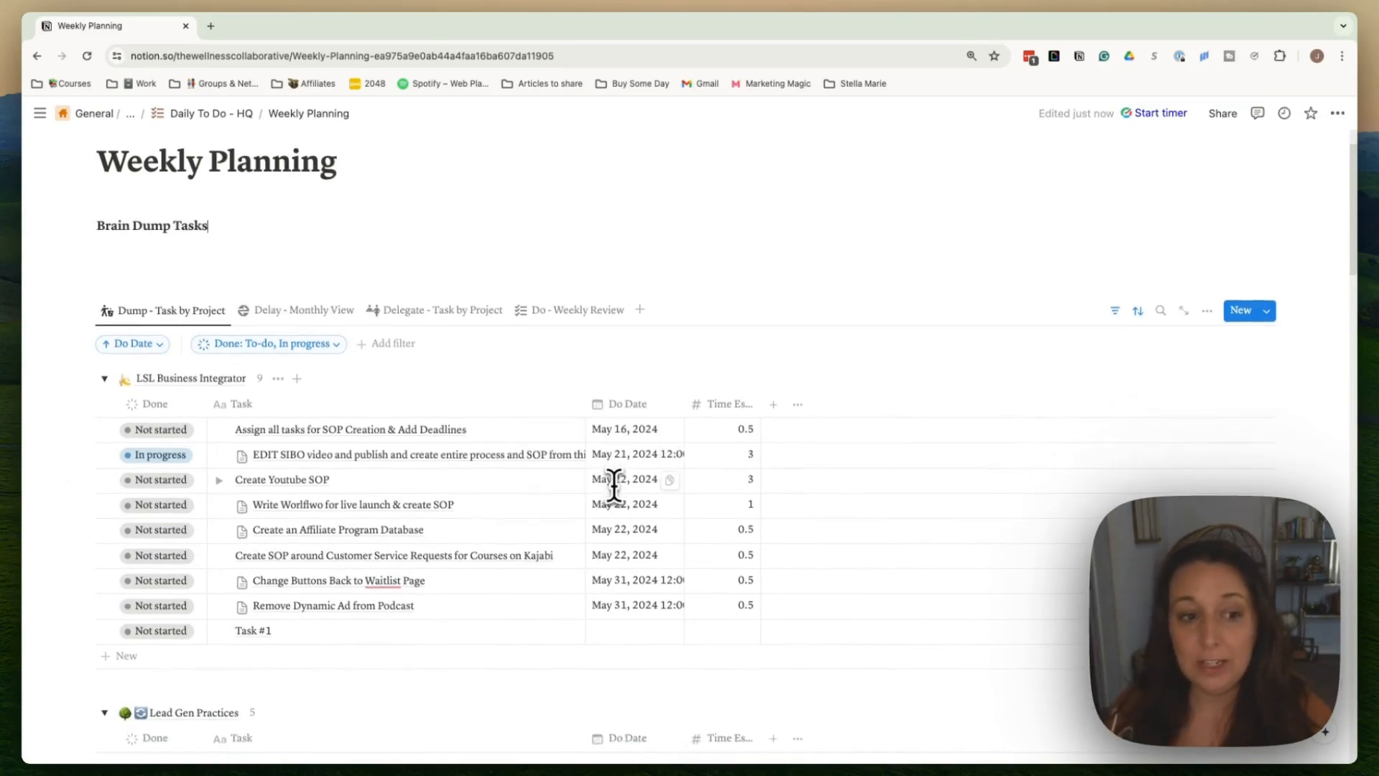
pyautogui.scroll(-3, 615, 485)
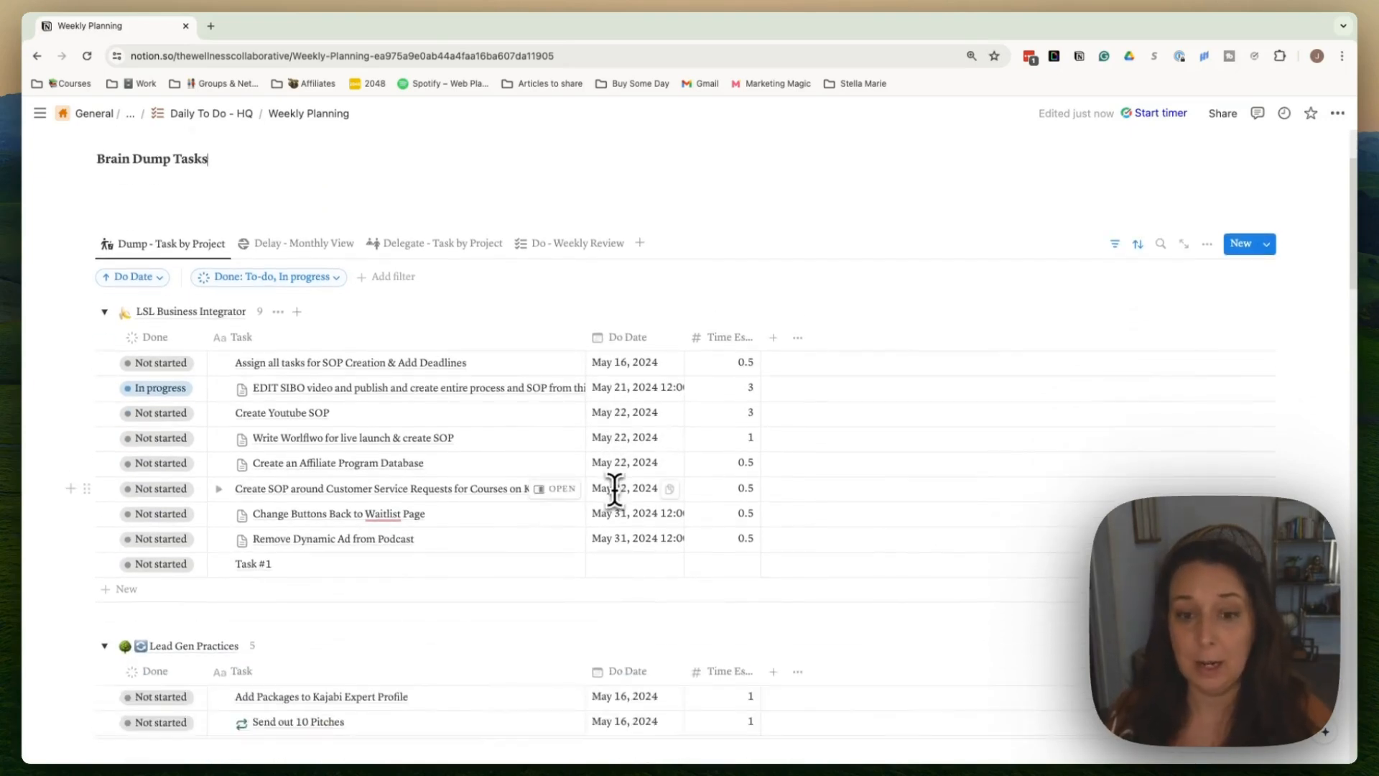
pyautogui.scroll(3, 615, 489)
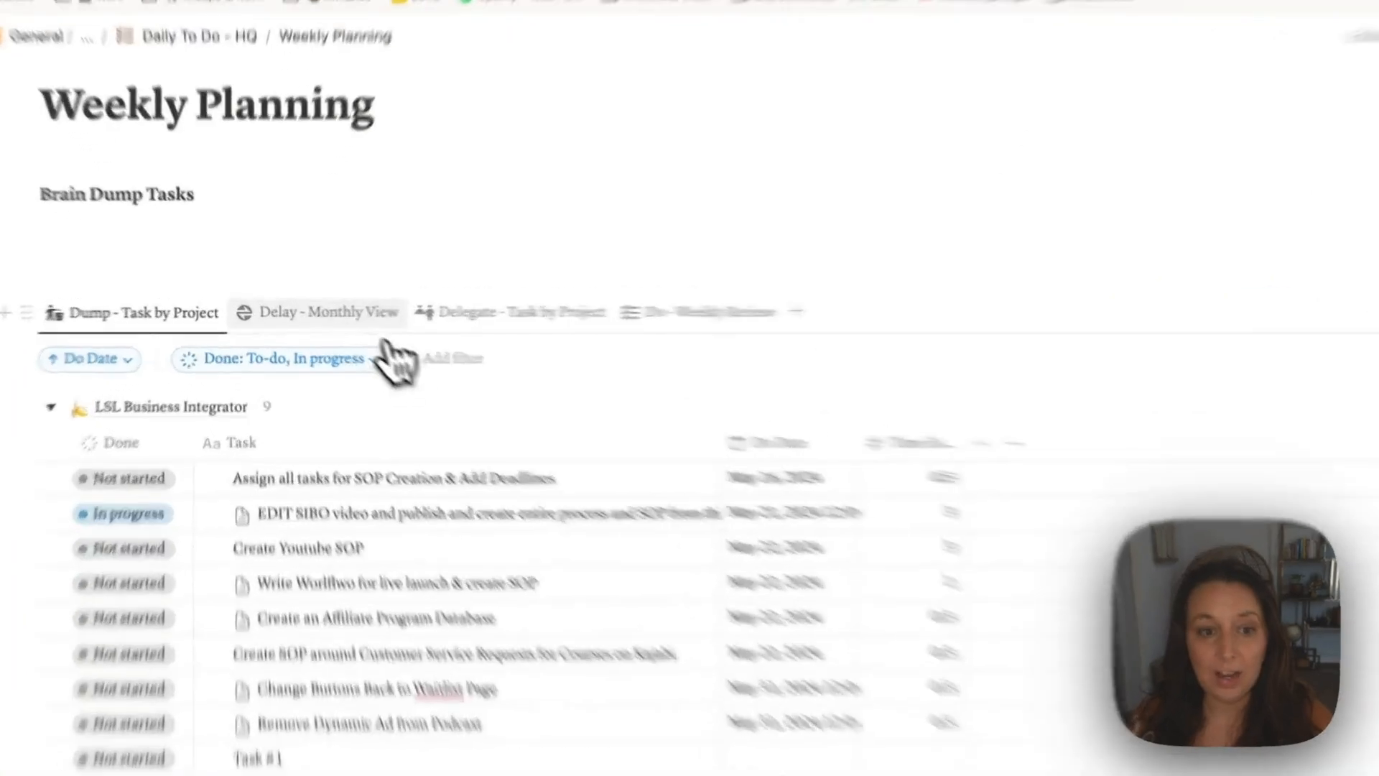
# Step: Open the Delay - Monthly View and examine the tasks scheduled around the current week in May 2024
pyautogui.click(349, 311)
pyautogui.scroll(-10, 977, 478)
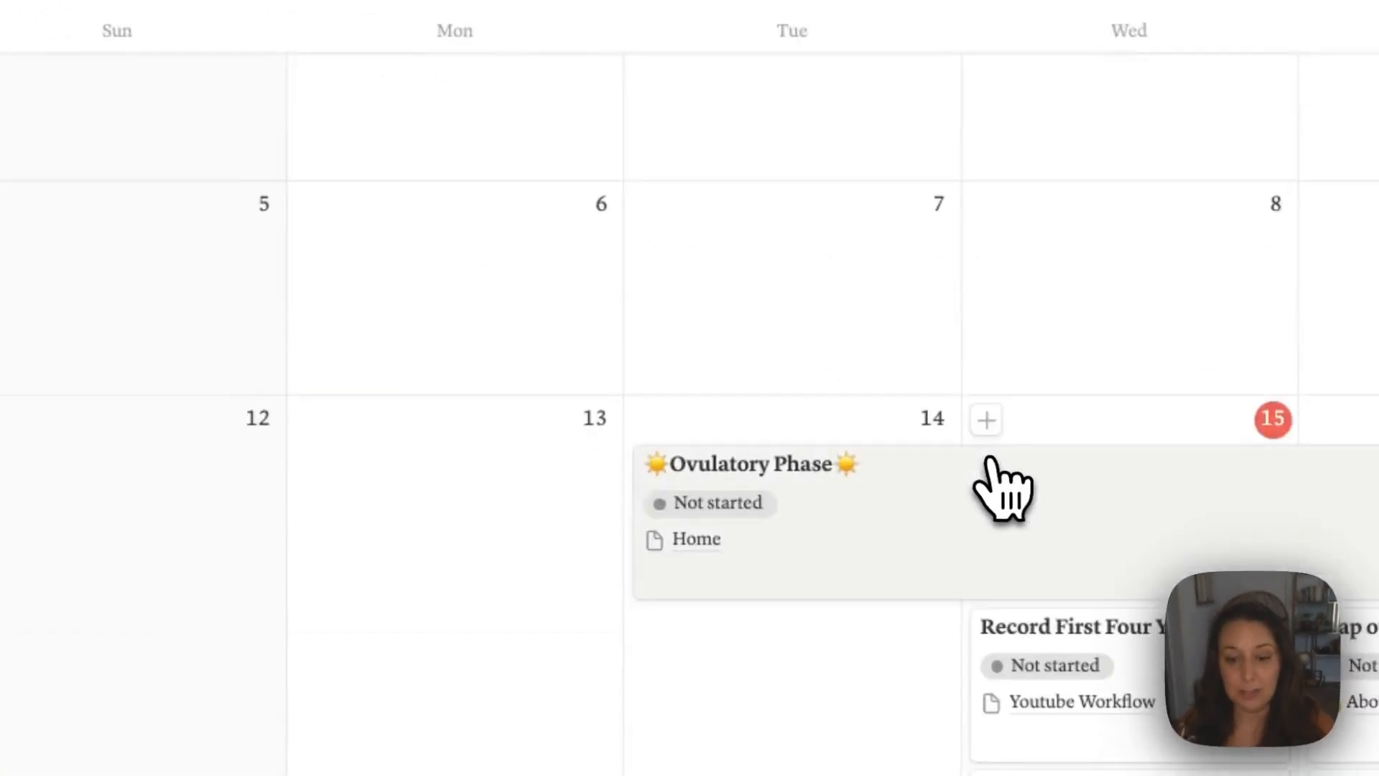
pyautogui.scroll(10, 617, 394)
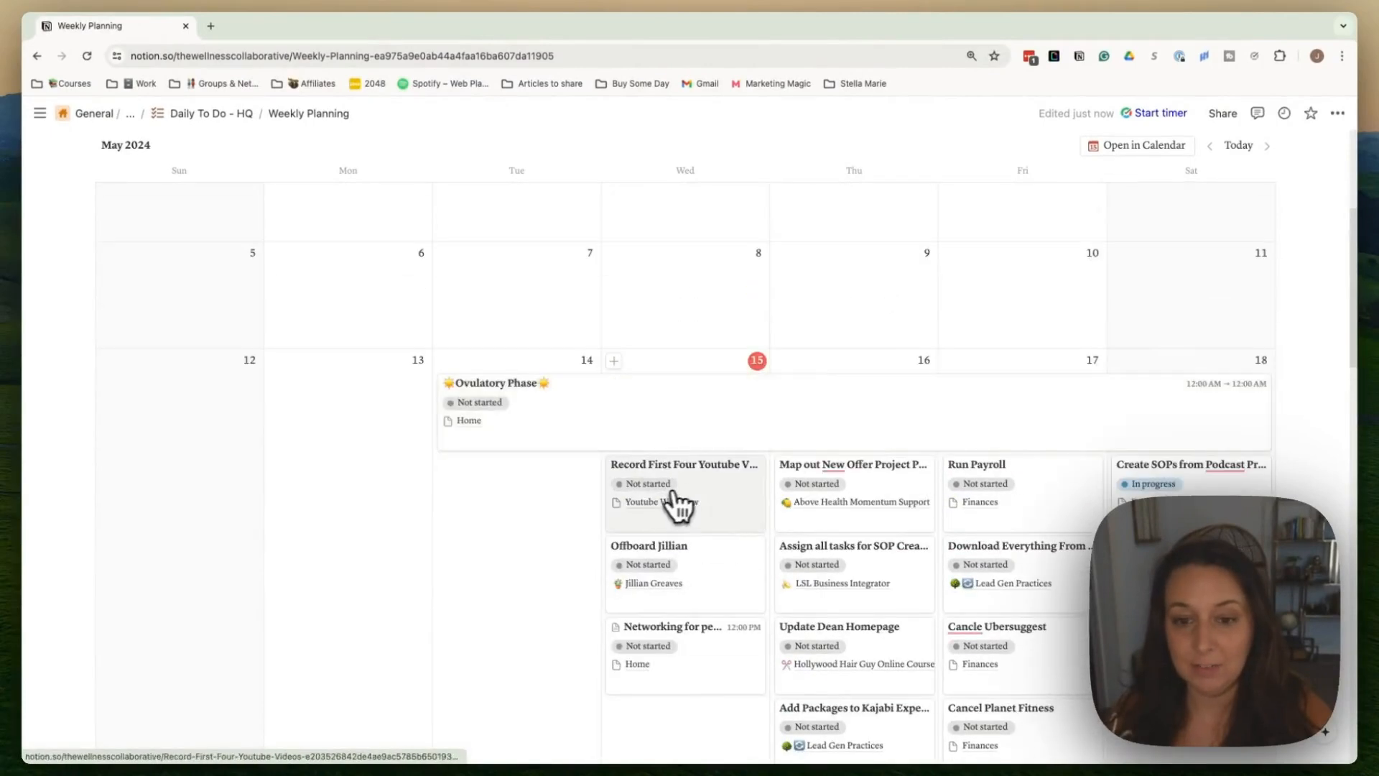
pyautogui.scroll(-1, 715, 503)
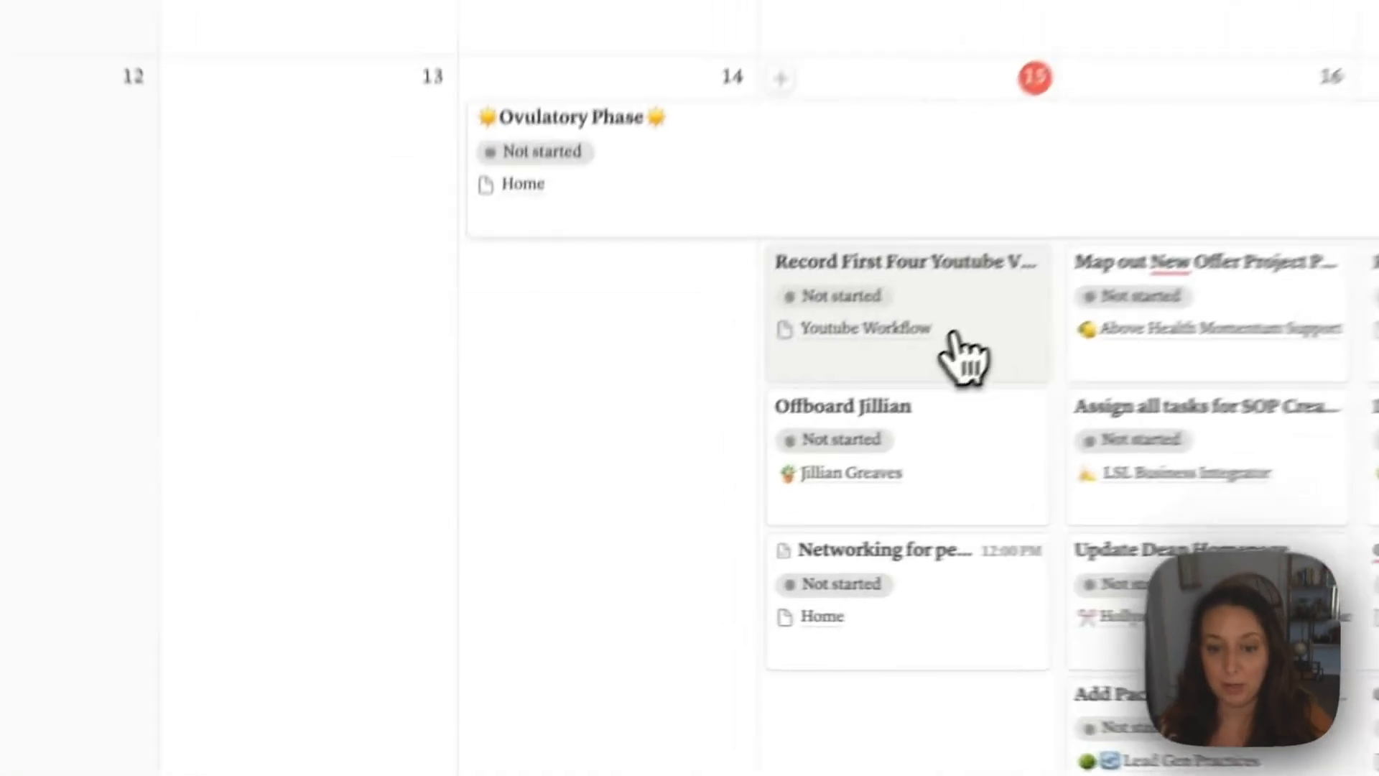
# Step: Try moving the Record First Four Youtube Videos card to another day, and return it to May 15
pyautogui.moveTo(715, 480); pyautogui.dragTo(379, 502)
pyautogui.moveTo(359, 357); pyautogui.dragTo(855, 491)
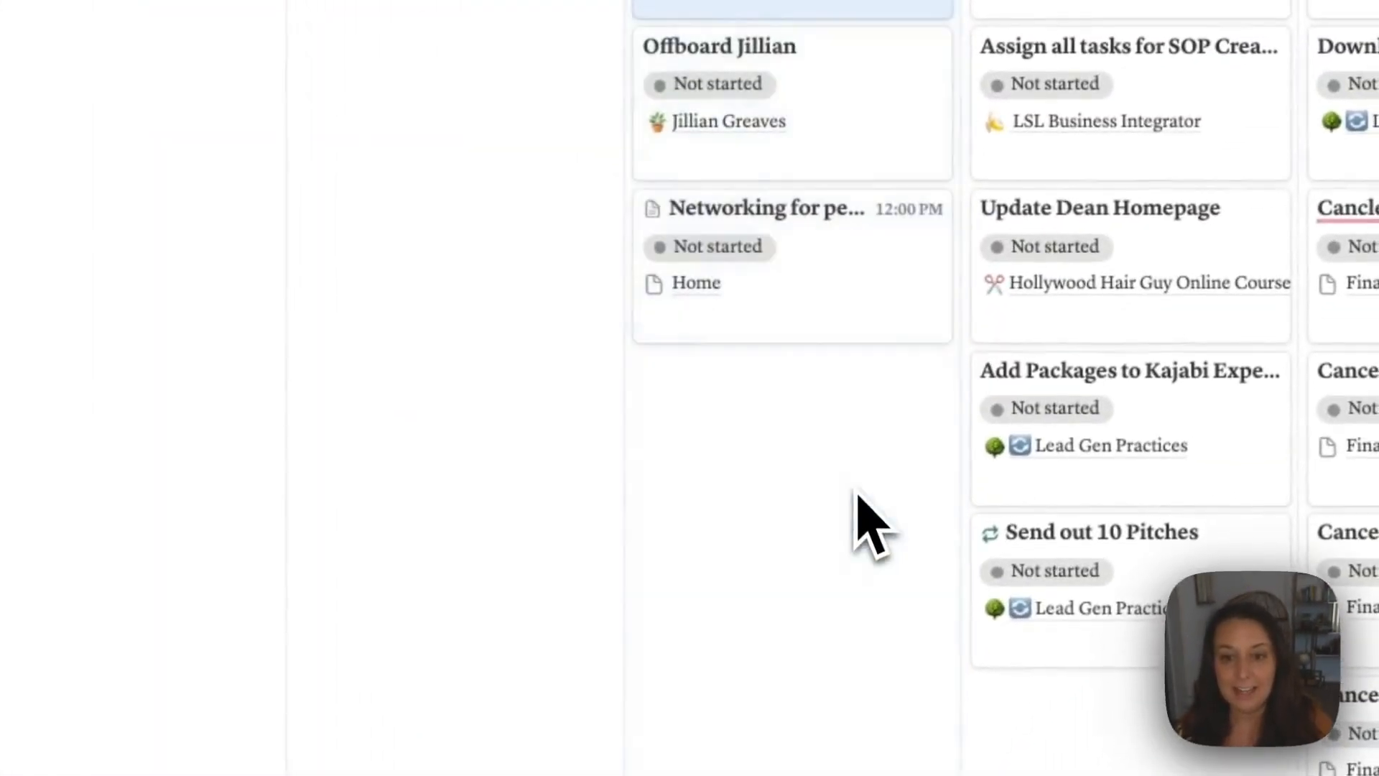
# Step: In the Delegate - Task by Project view, set the time estimate of Task #1 under LSL Business Integrator to 0.5
pyautogui.scroll(10, 856, 495)
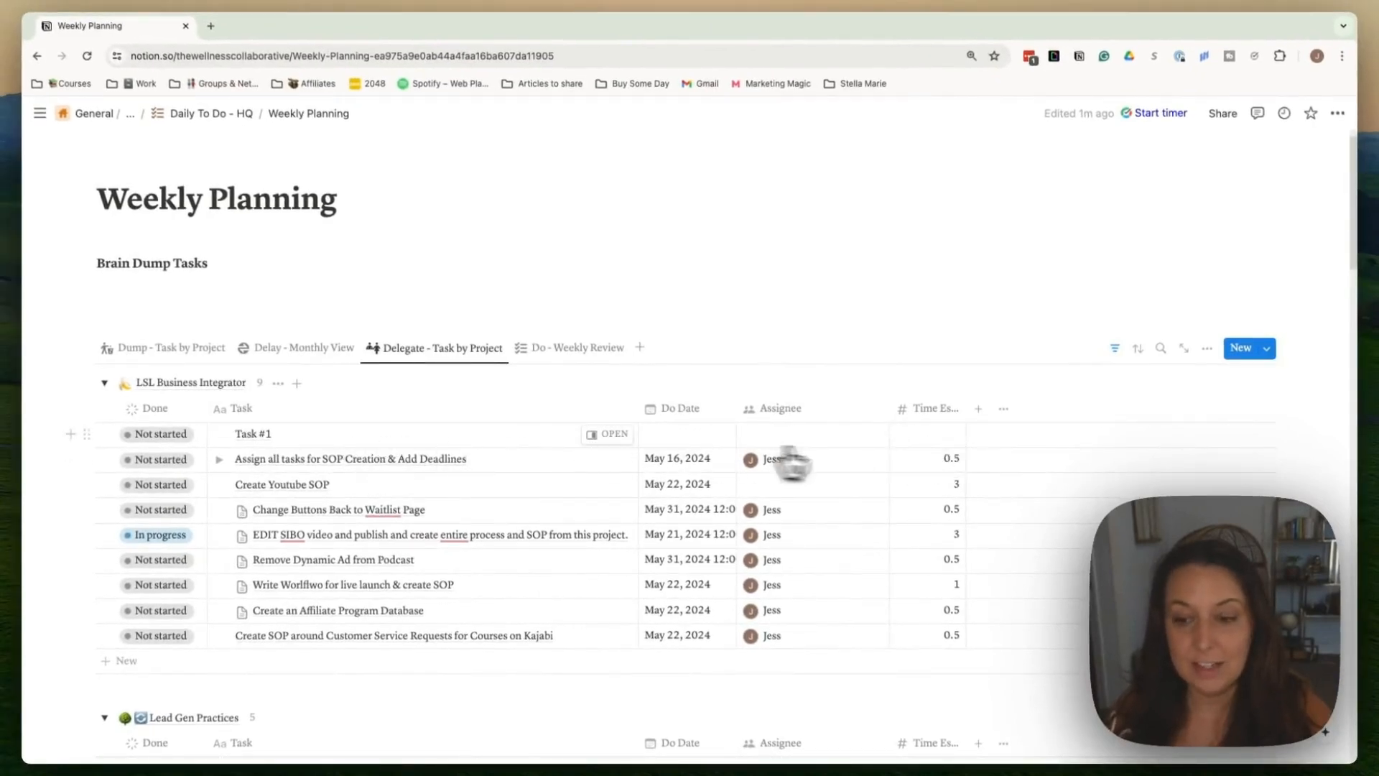
pyautogui.click(925, 440)
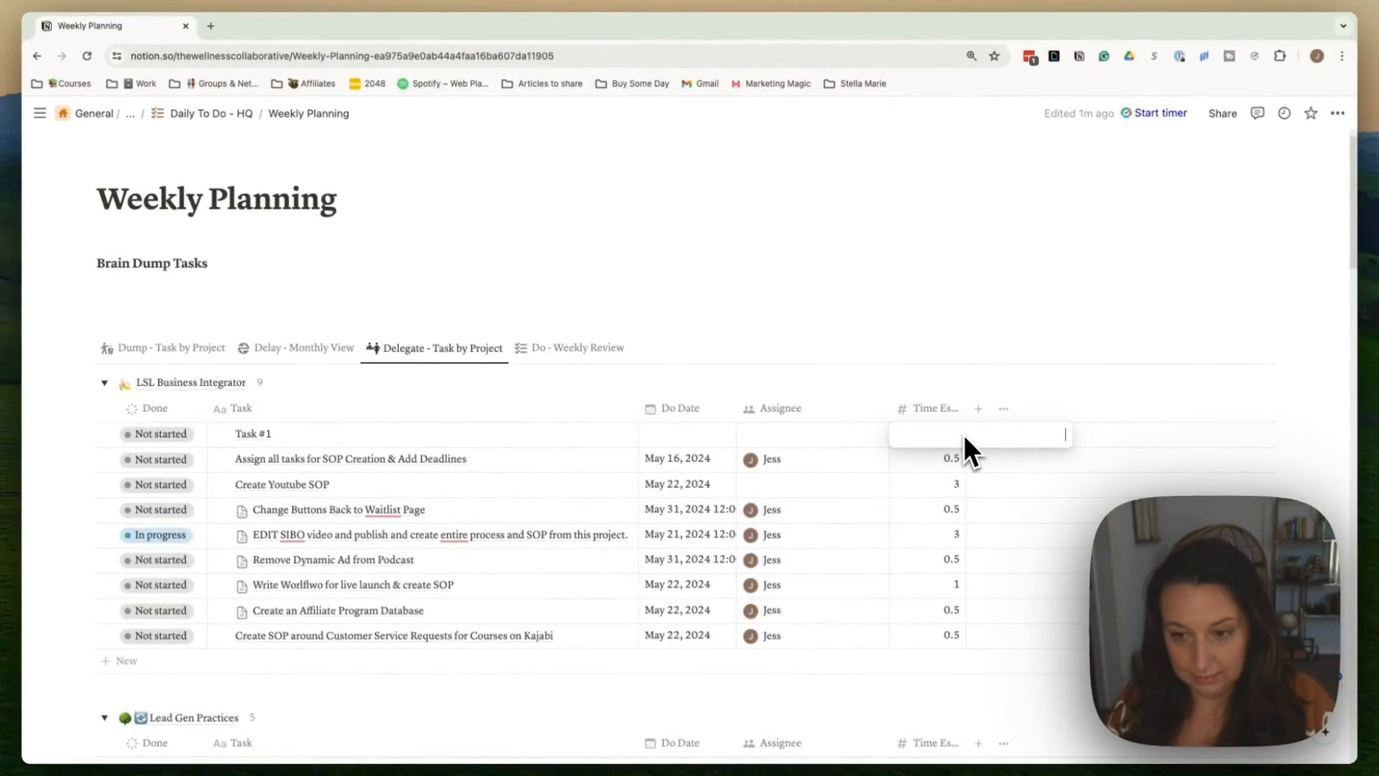
pyautogui.write('0.5')
pyautogui.press('Return')
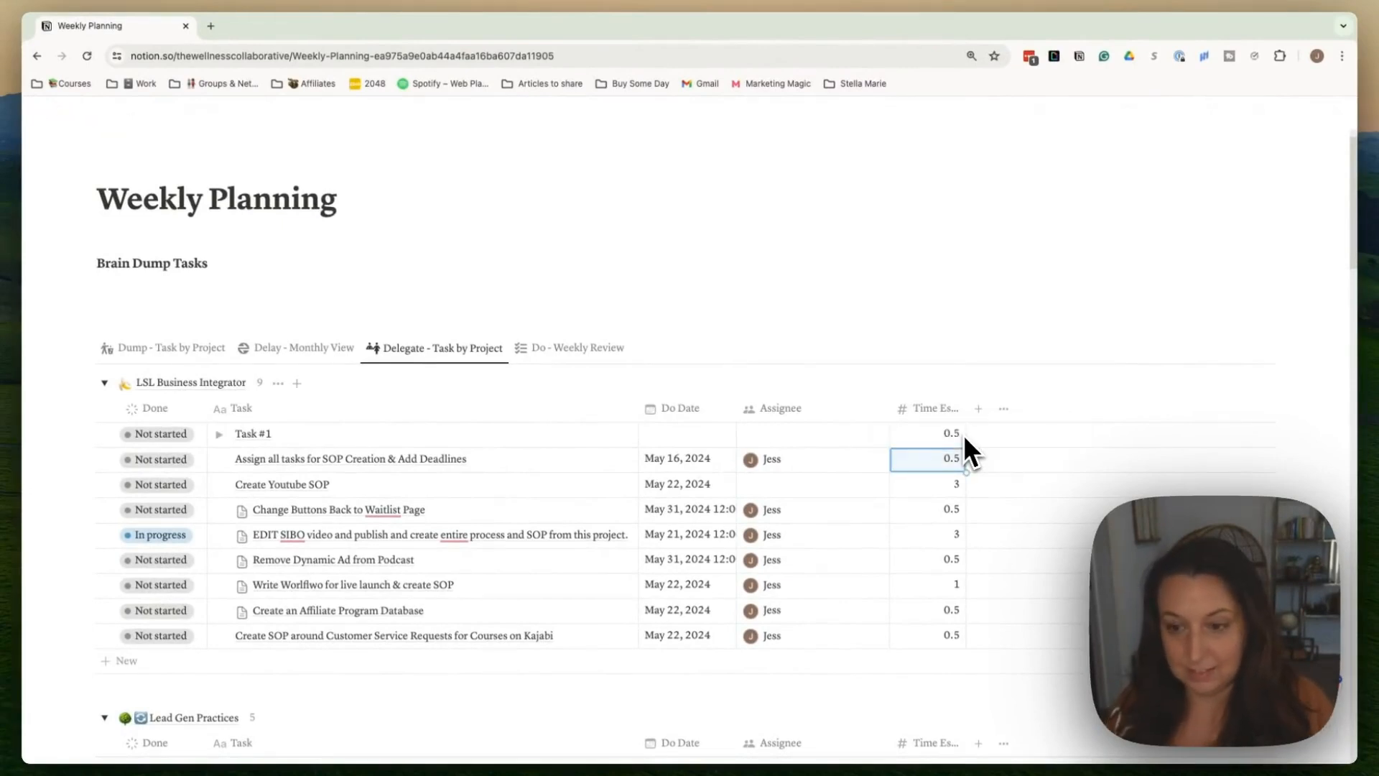
# Step: Under Lead Gen Practices, set the time estimate of Task #3 to 0.25 and of Task #2 to 1
pyautogui.scroll(-5, 934, 459)
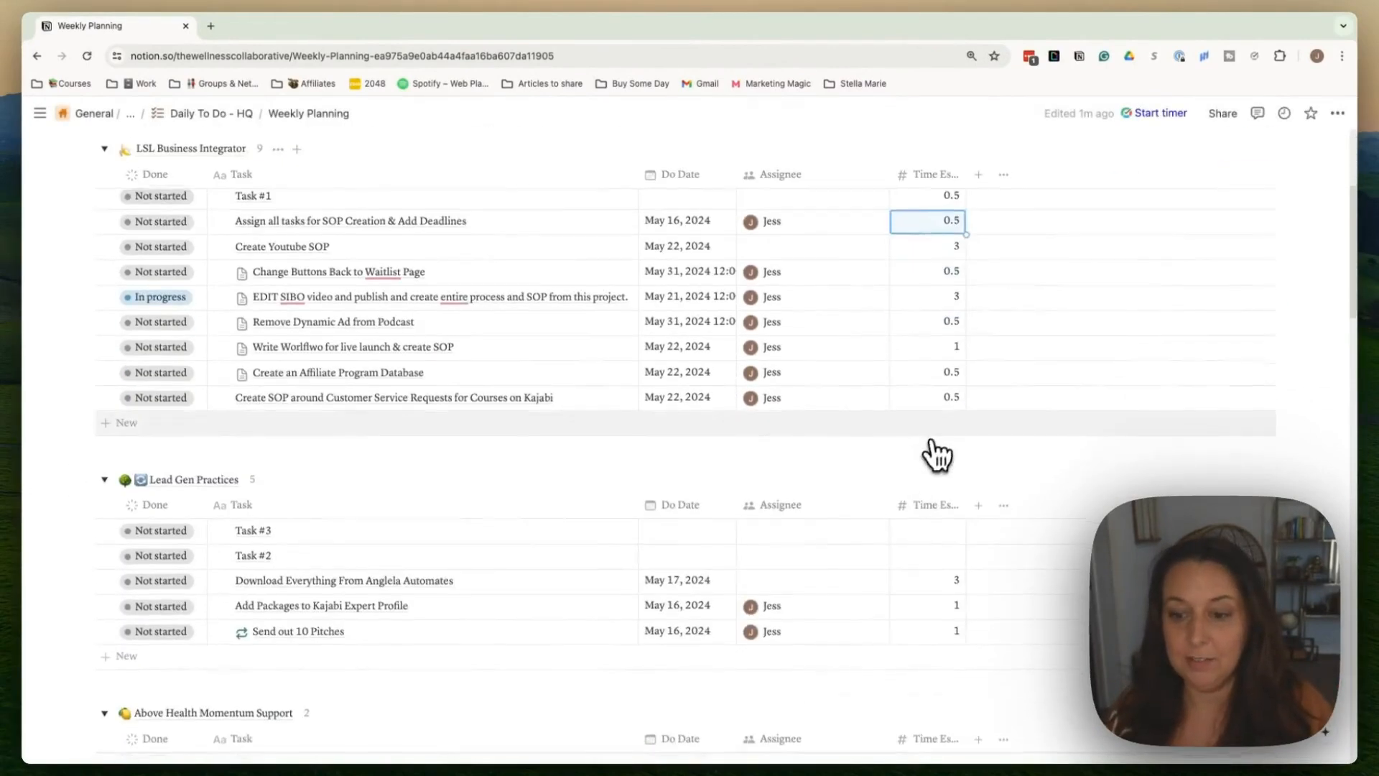
pyautogui.click(936, 440)
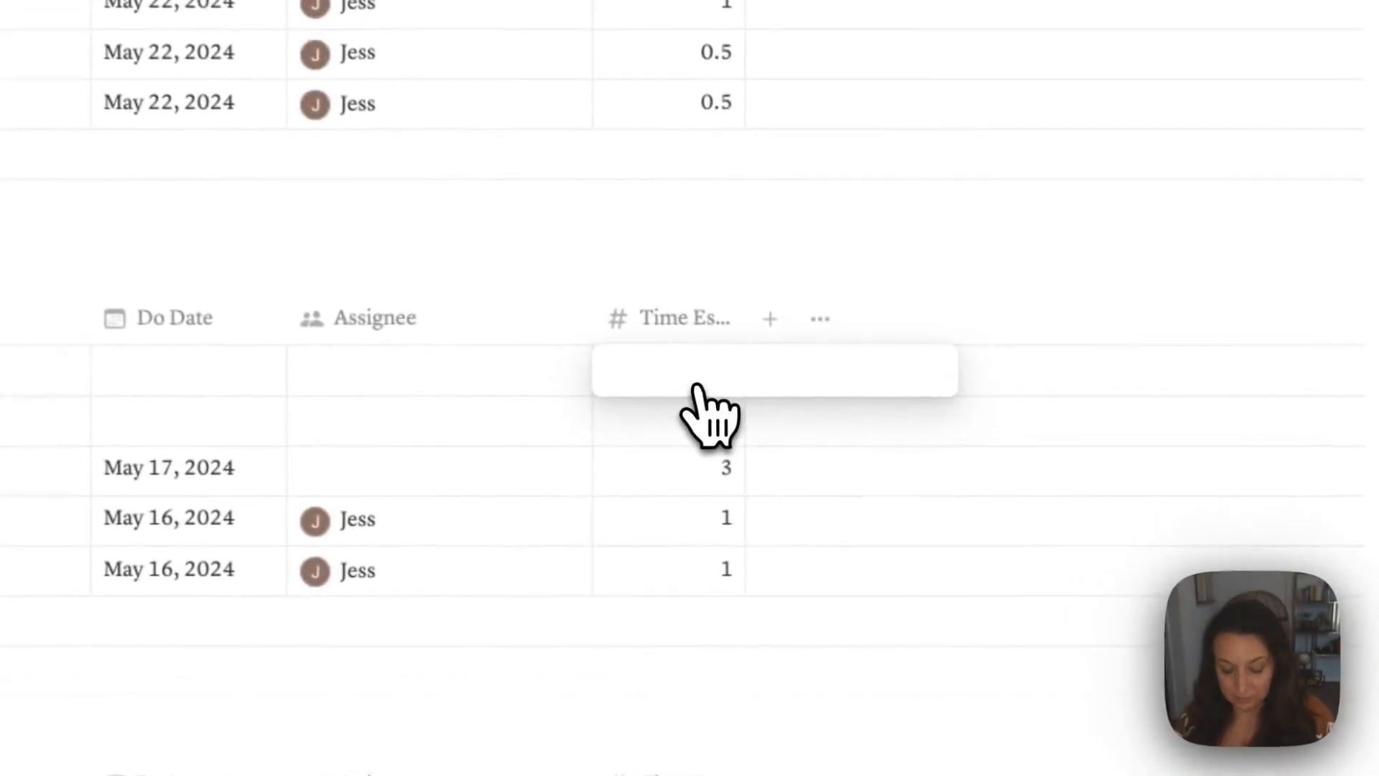
pyautogui.write('.2')
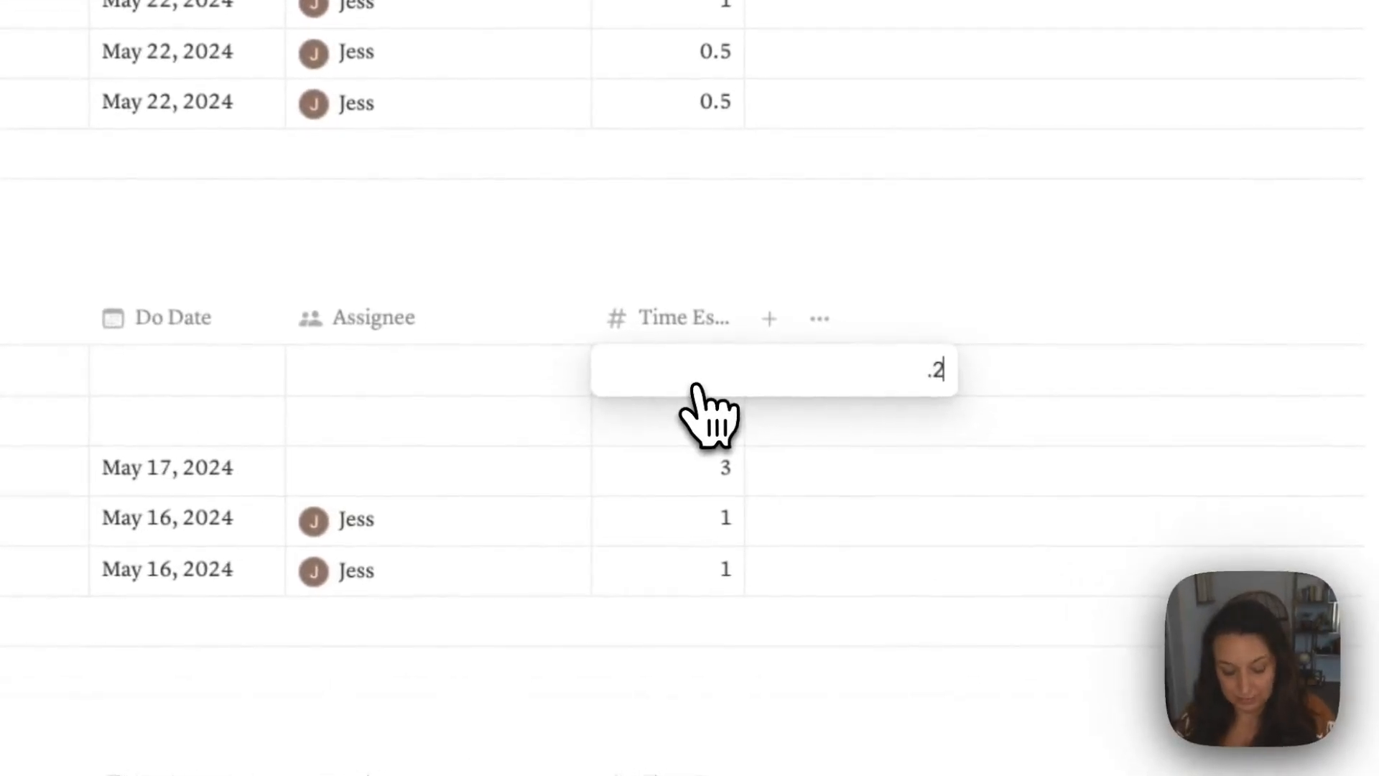
pyautogui.write('5')
pyautogui.press('Return')
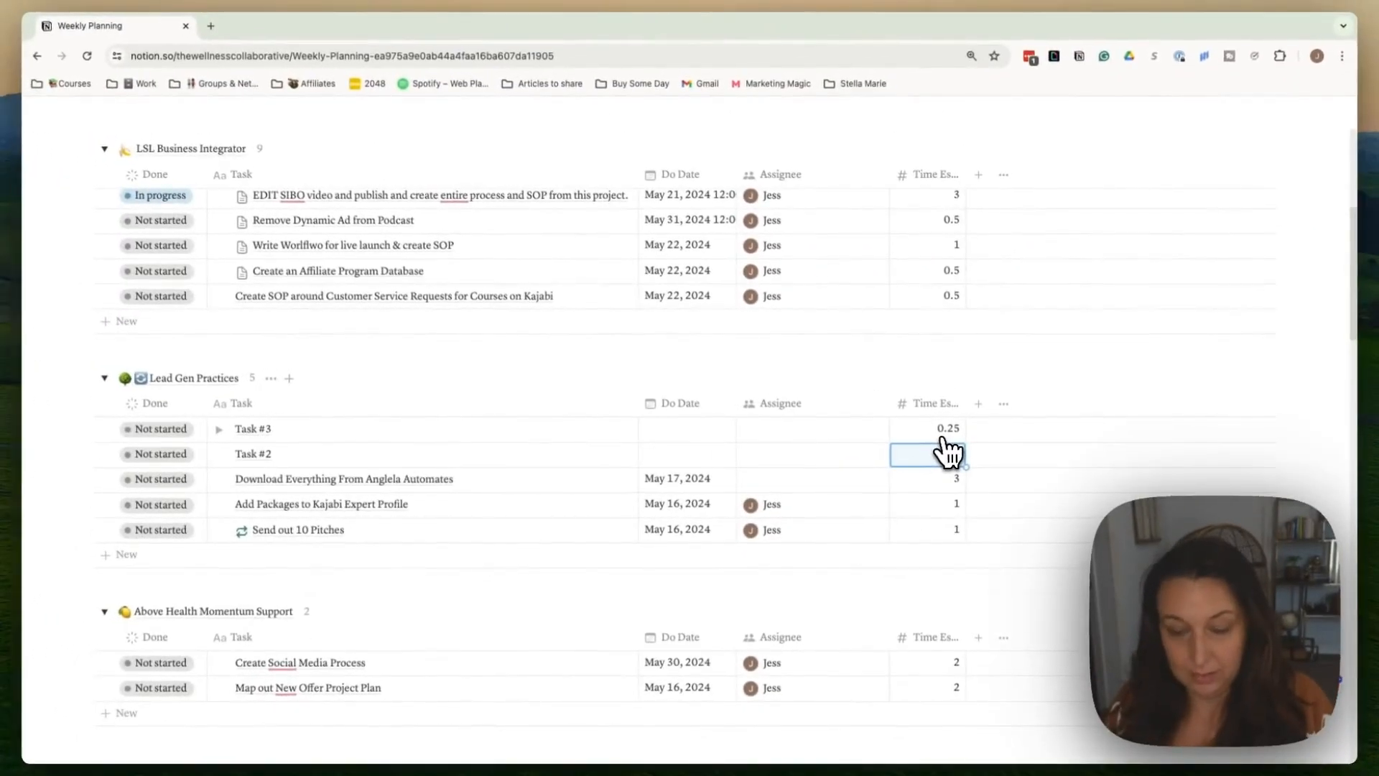
pyautogui.write('1')
pyautogui.click(954, 352)
# Step: Assign the unassigned May 17 Download Everything task under Lead Gen Practices to the same person as the project's other tasks
pyautogui.scroll(3, 934, 358)
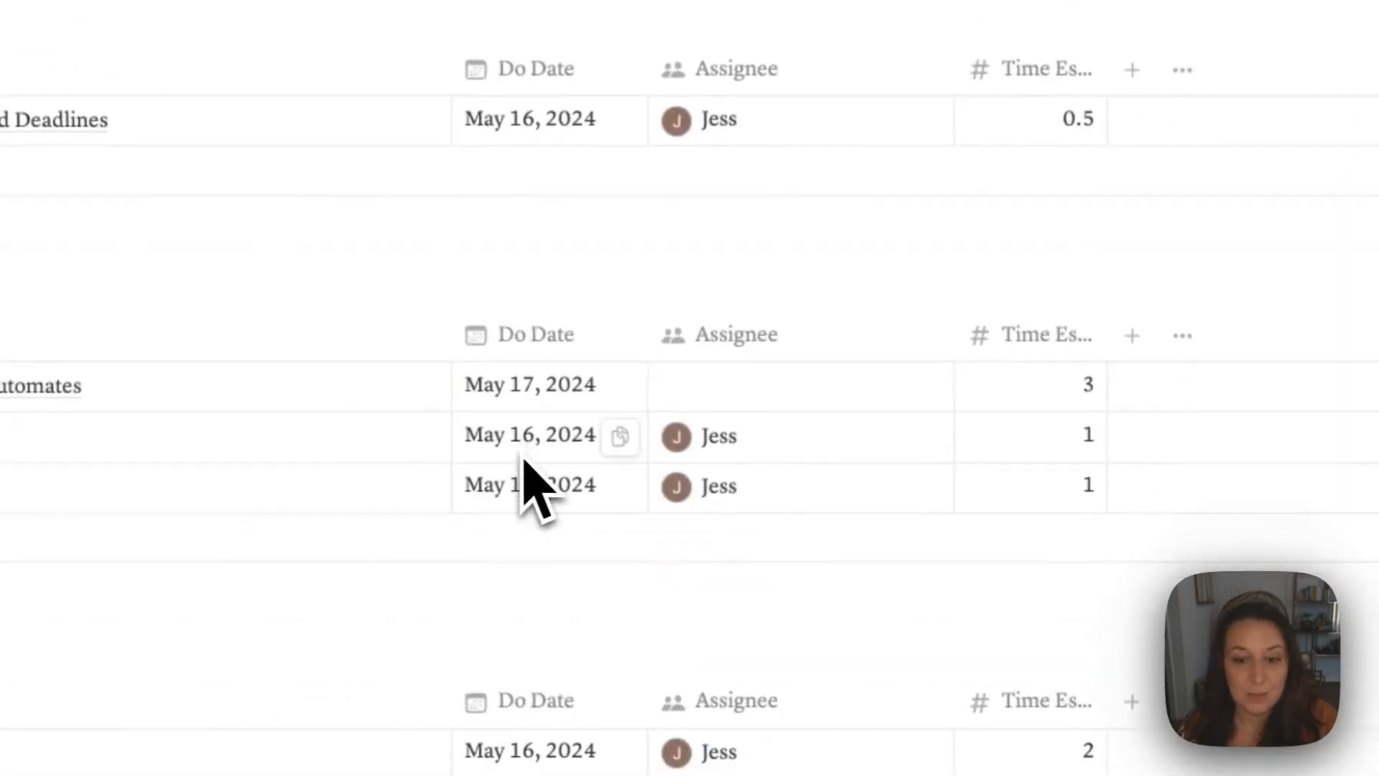
pyautogui.scroll(4, 523, 458)
pyautogui.scroll(-1, 648, 496)
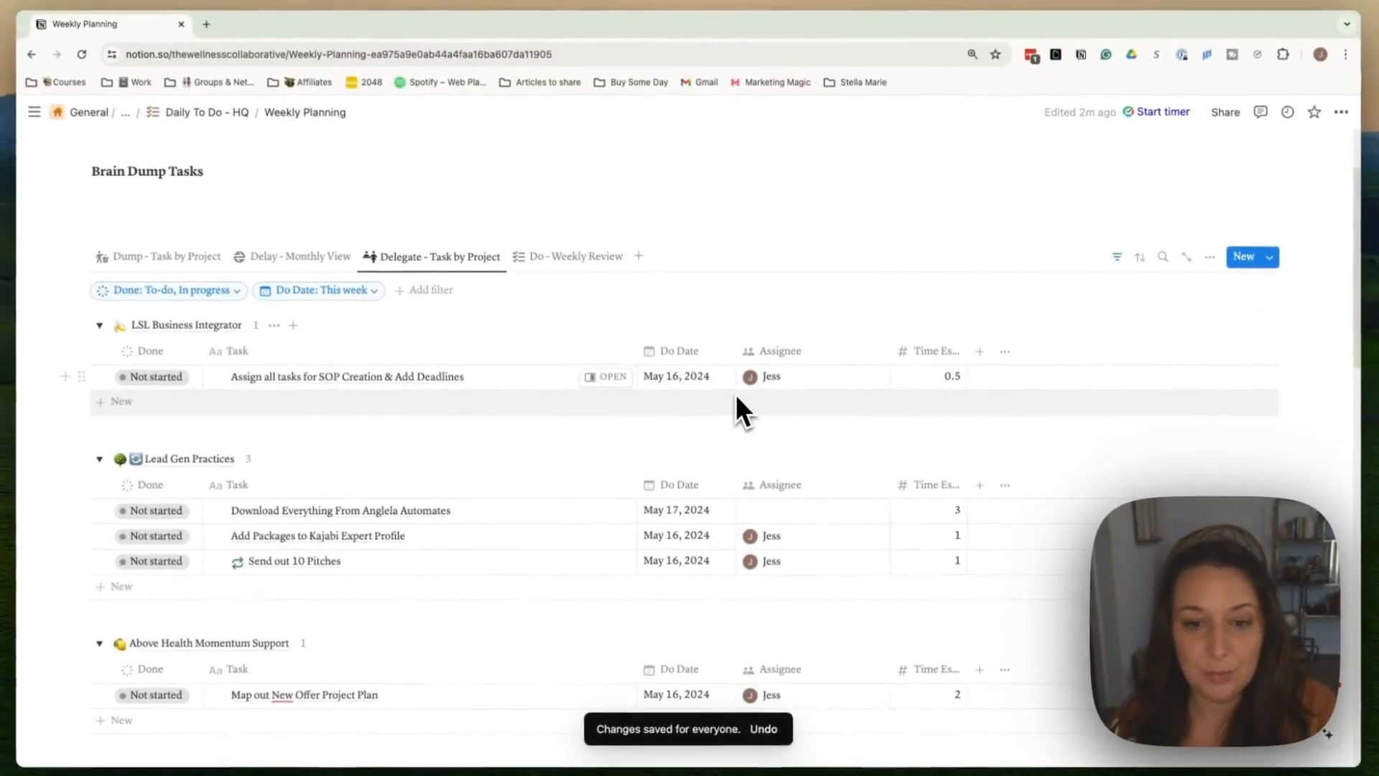
pyautogui.scroll(-2, 736, 395)
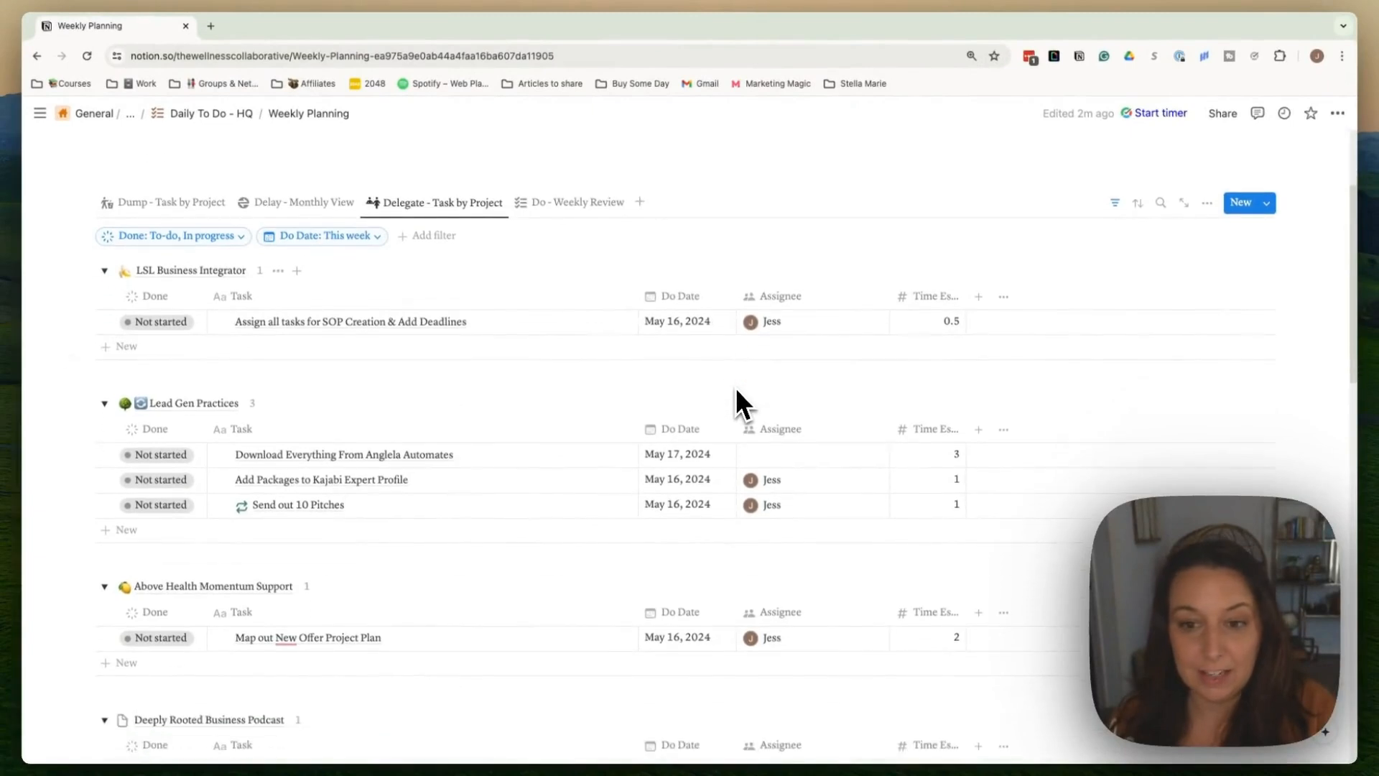
pyautogui.scroll(1, 736, 386)
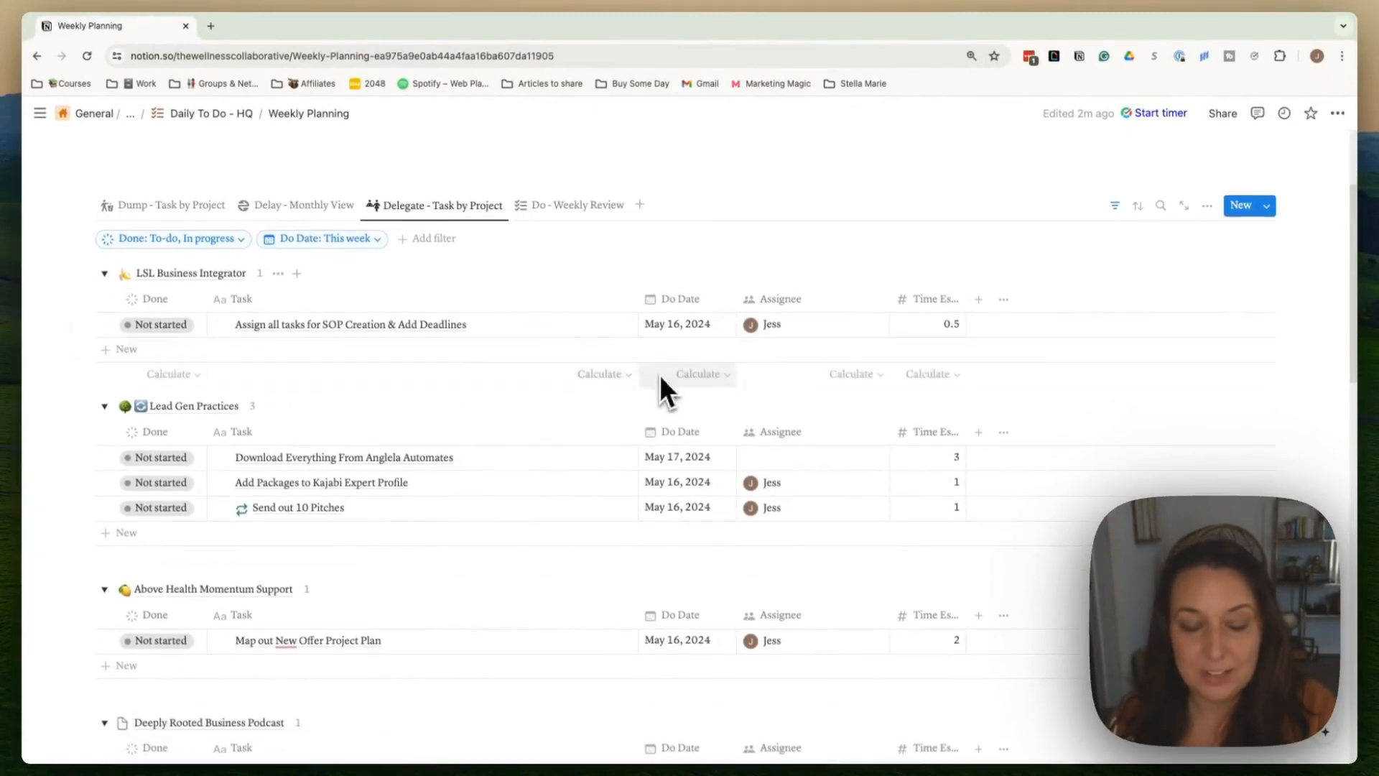
pyautogui.click(751, 458)
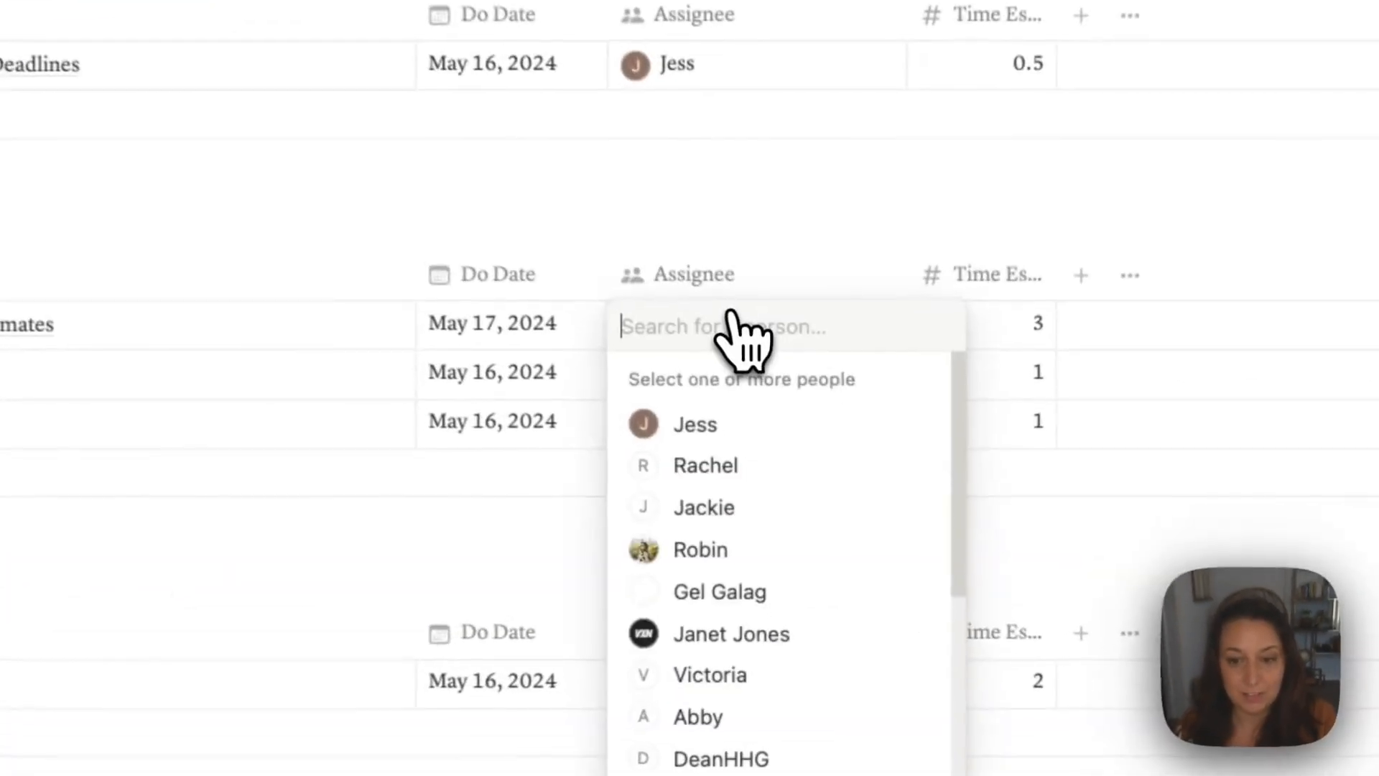
pyautogui.click(691, 424)
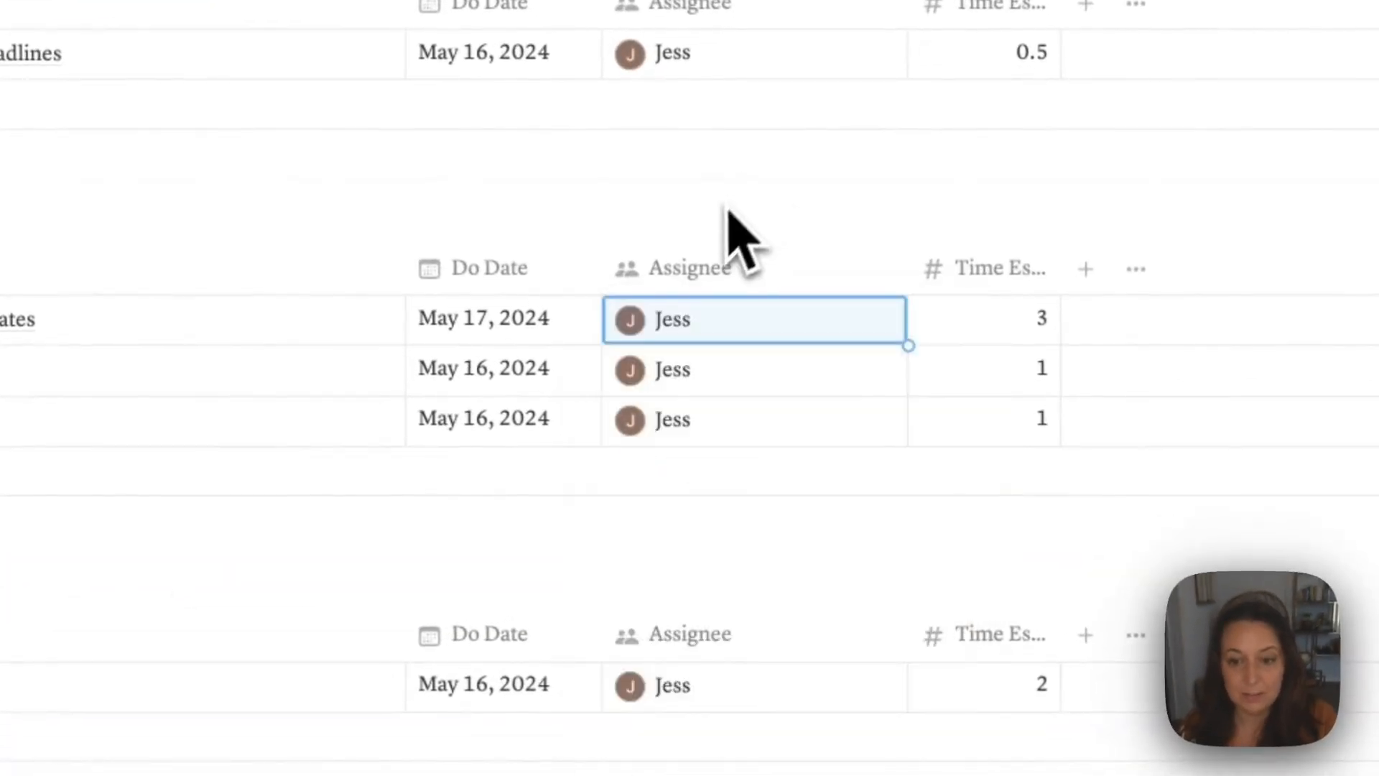
# Step: Assign the unassigned task dated May 17, 2024 7:15 to a team member
pyautogui.scroll(-10, 638, 292)
pyautogui.scroll(-3, 632, 280)
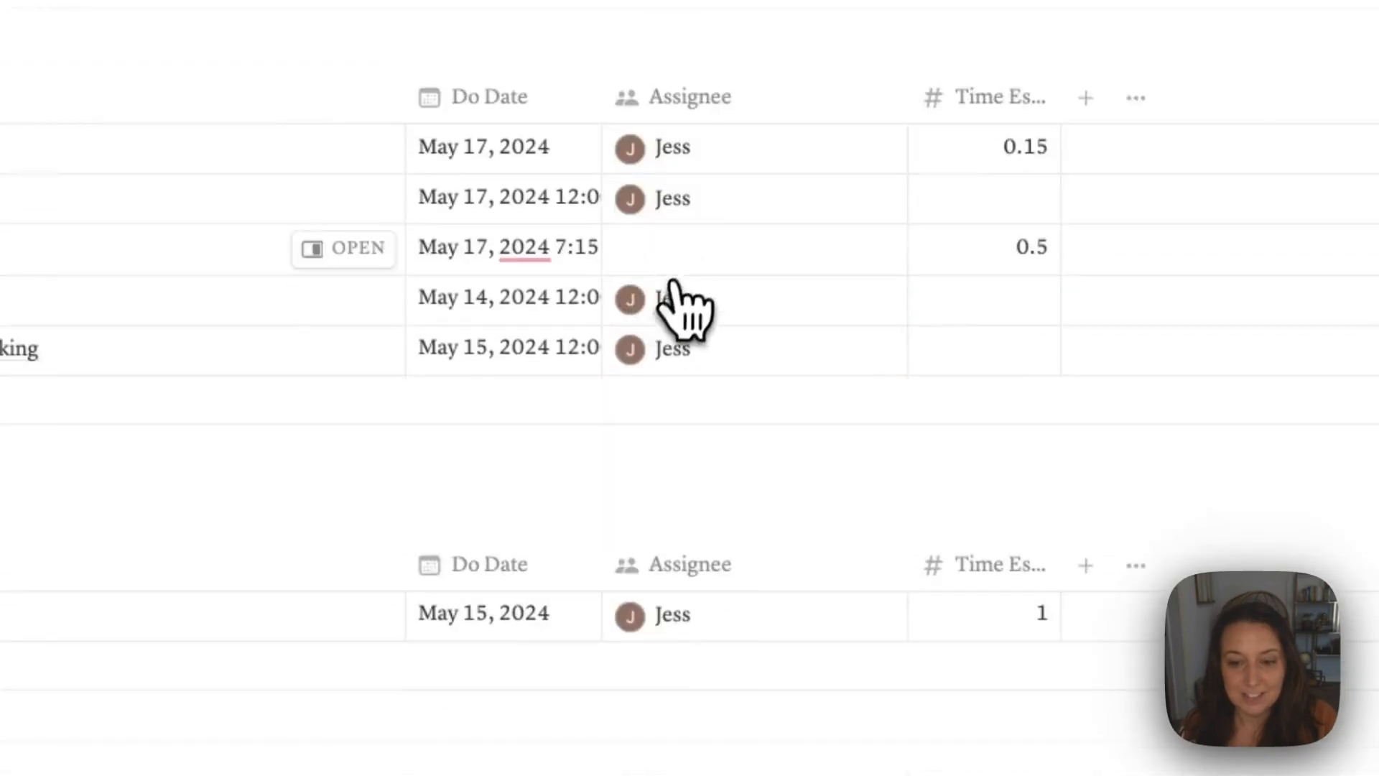
pyautogui.click(681, 260)
pyautogui.scroll(-2, 769, 424)
pyautogui.scroll(3, 765, 427)
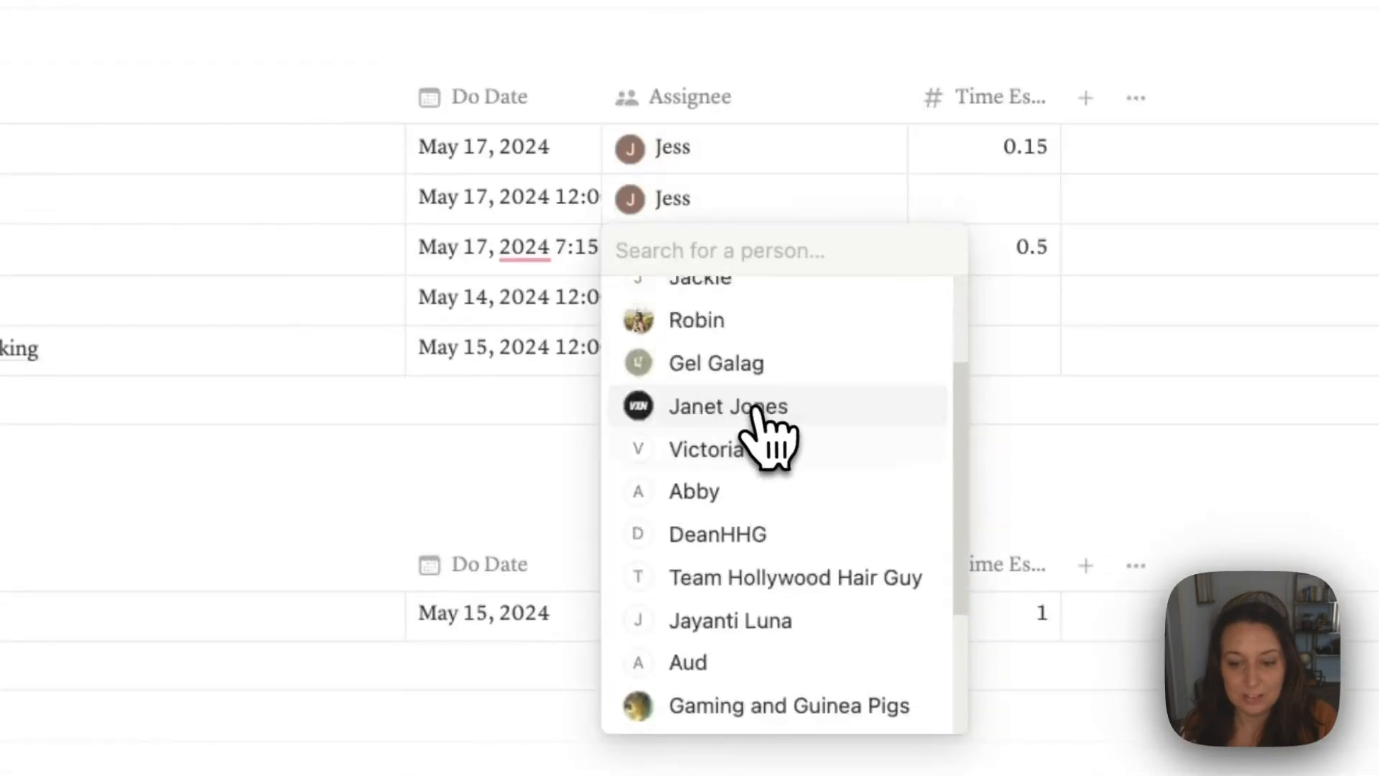
pyautogui.scroll(-4, 733, 438)
pyautogui.click(754, 650)
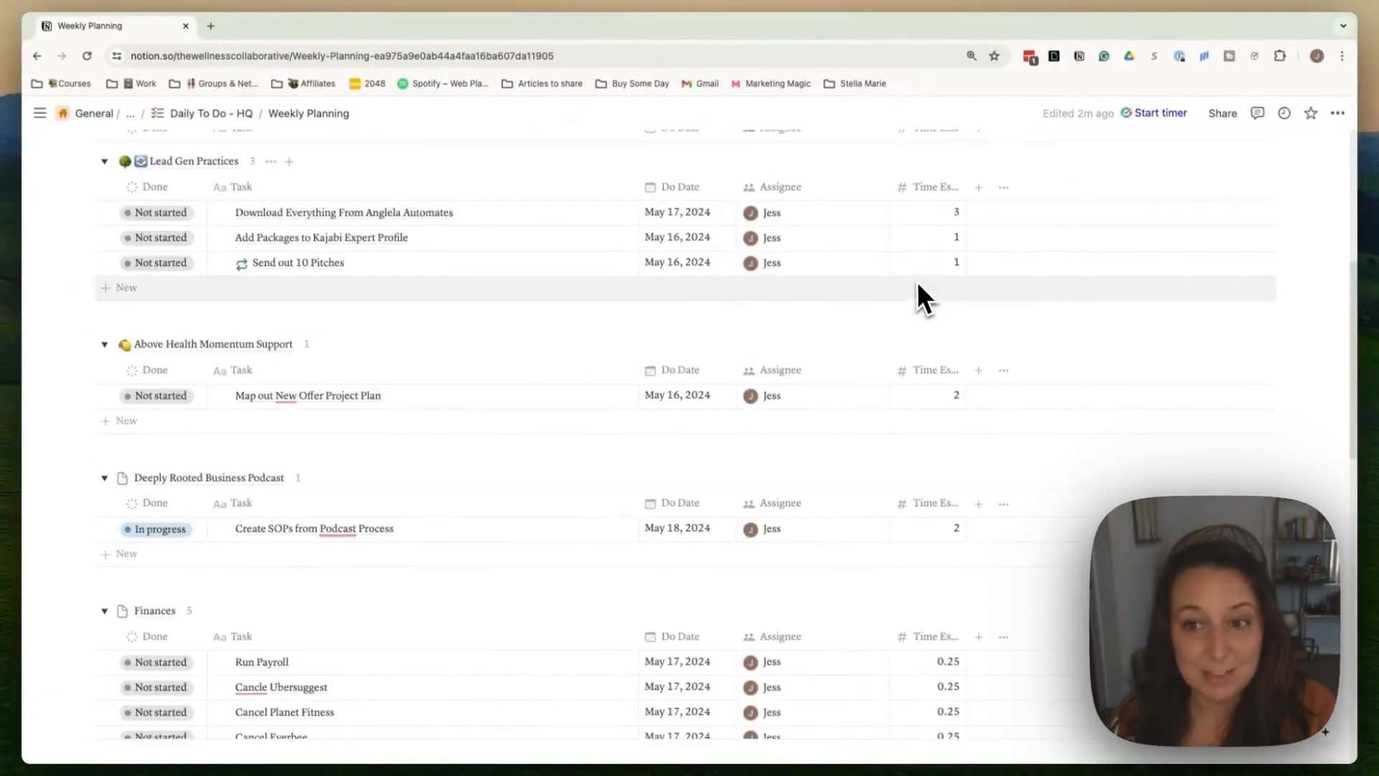
# Step: Open the Assign all tasks for SOP Creation & Add Deadlines task, view its properties, and close it
pyautogui.scroll(5, 916, 282)
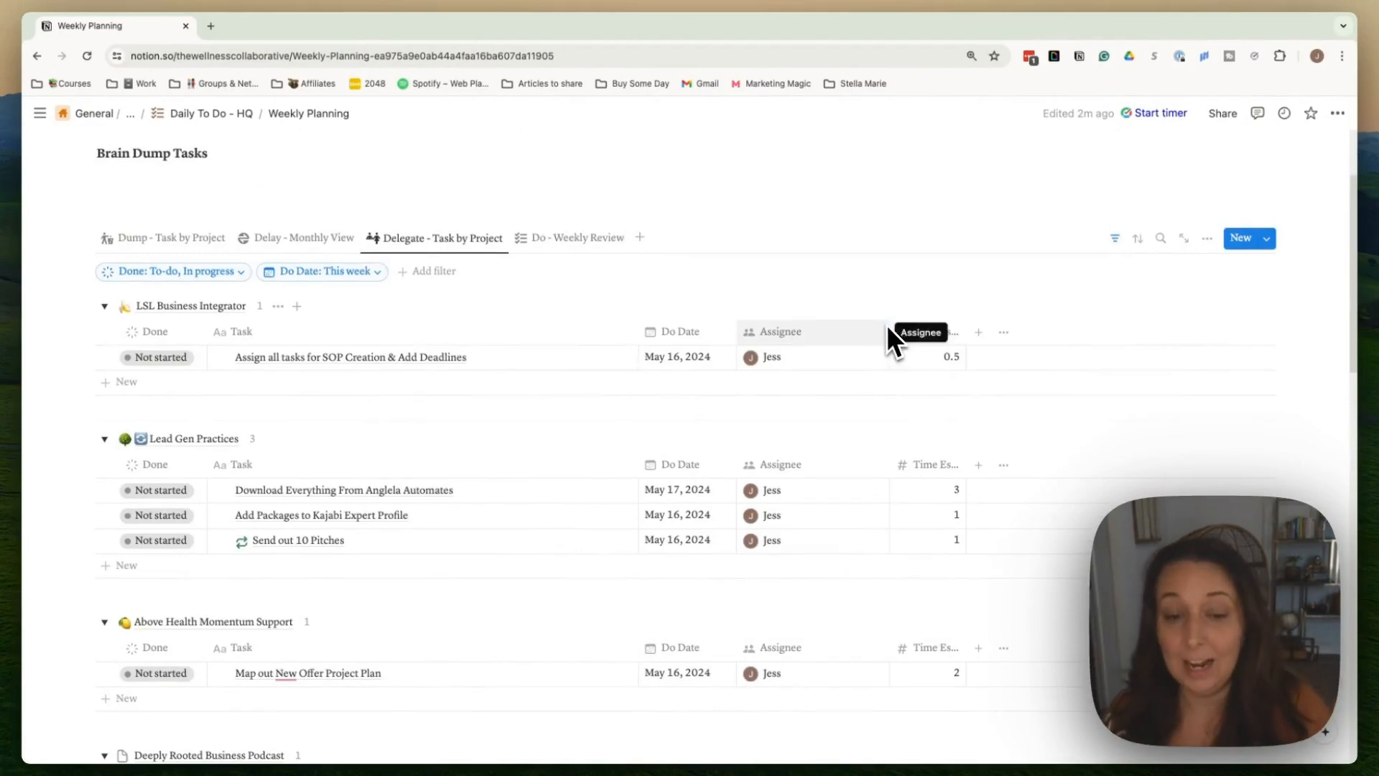
pyautogui.click(609, 357)
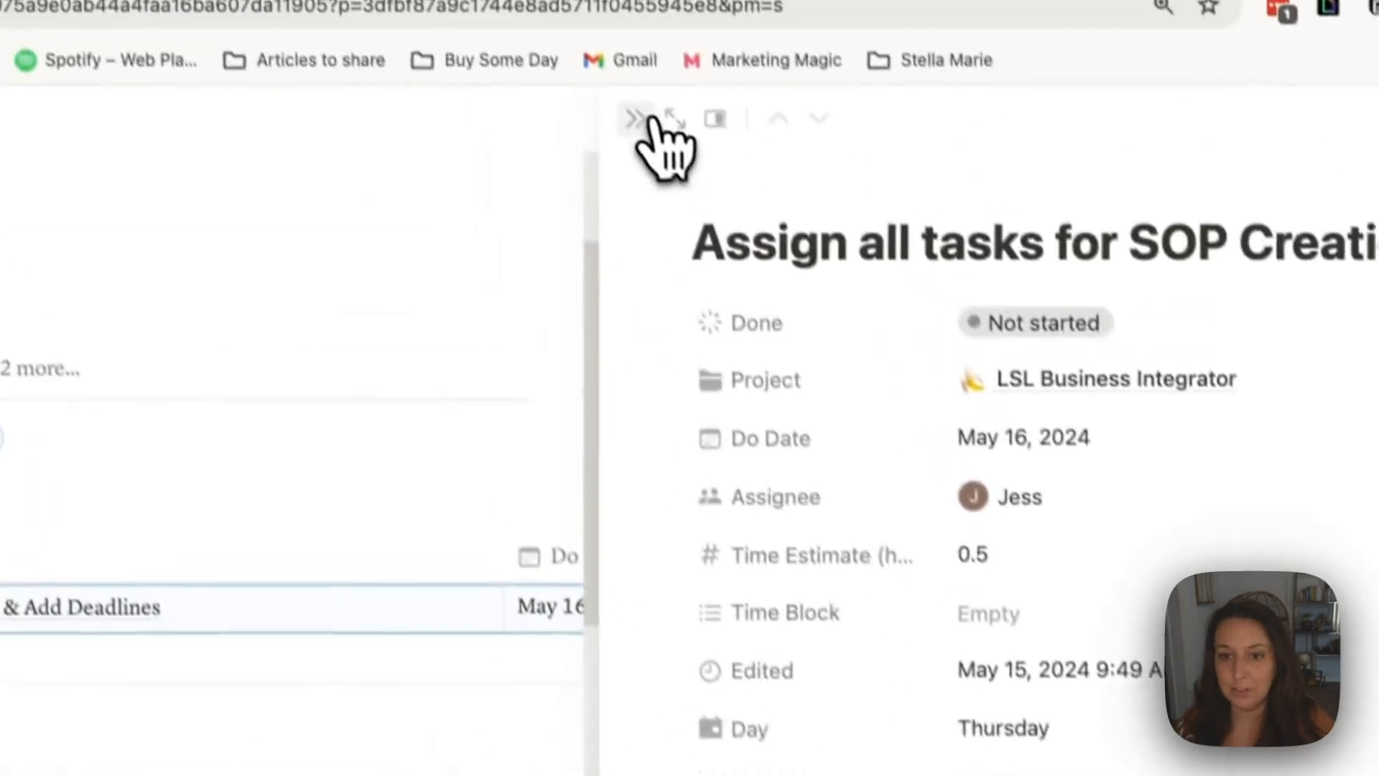
pyautogui.click(650, 151)
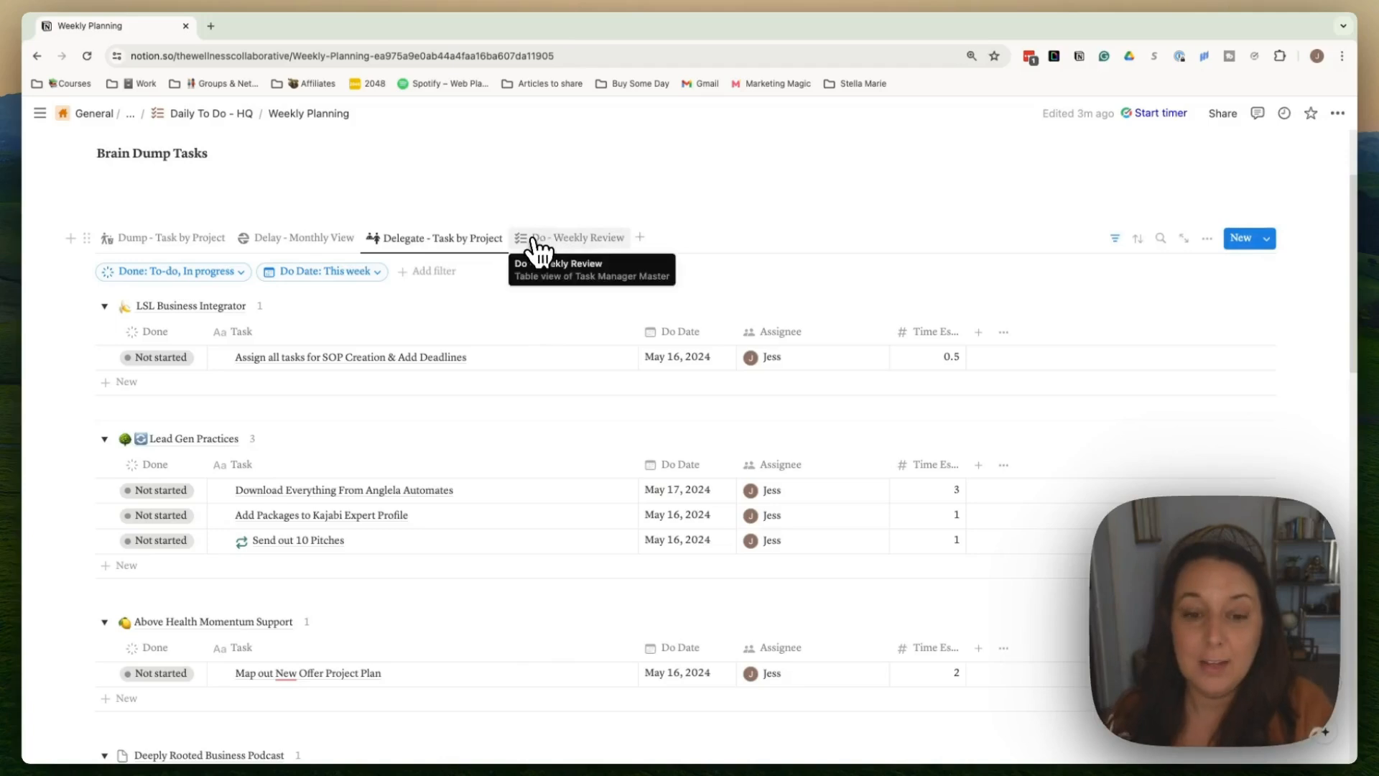
# Step: Switch to the Do - Weekly Review view and look over the tasks listed by day
pyautogui.click(539, 238)
pyautogui.scroll(3, 647, 323)
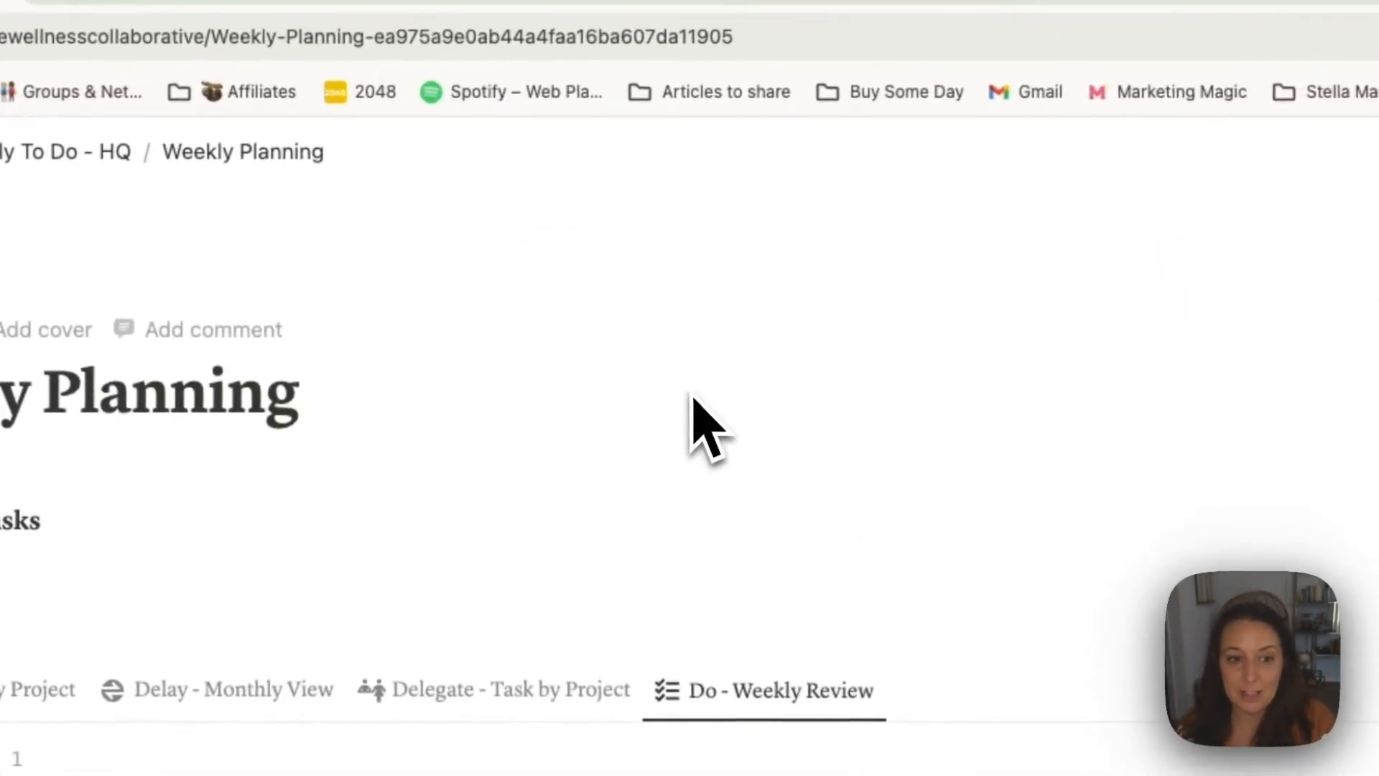
pyautogui.scroll(-3, 695, 395)
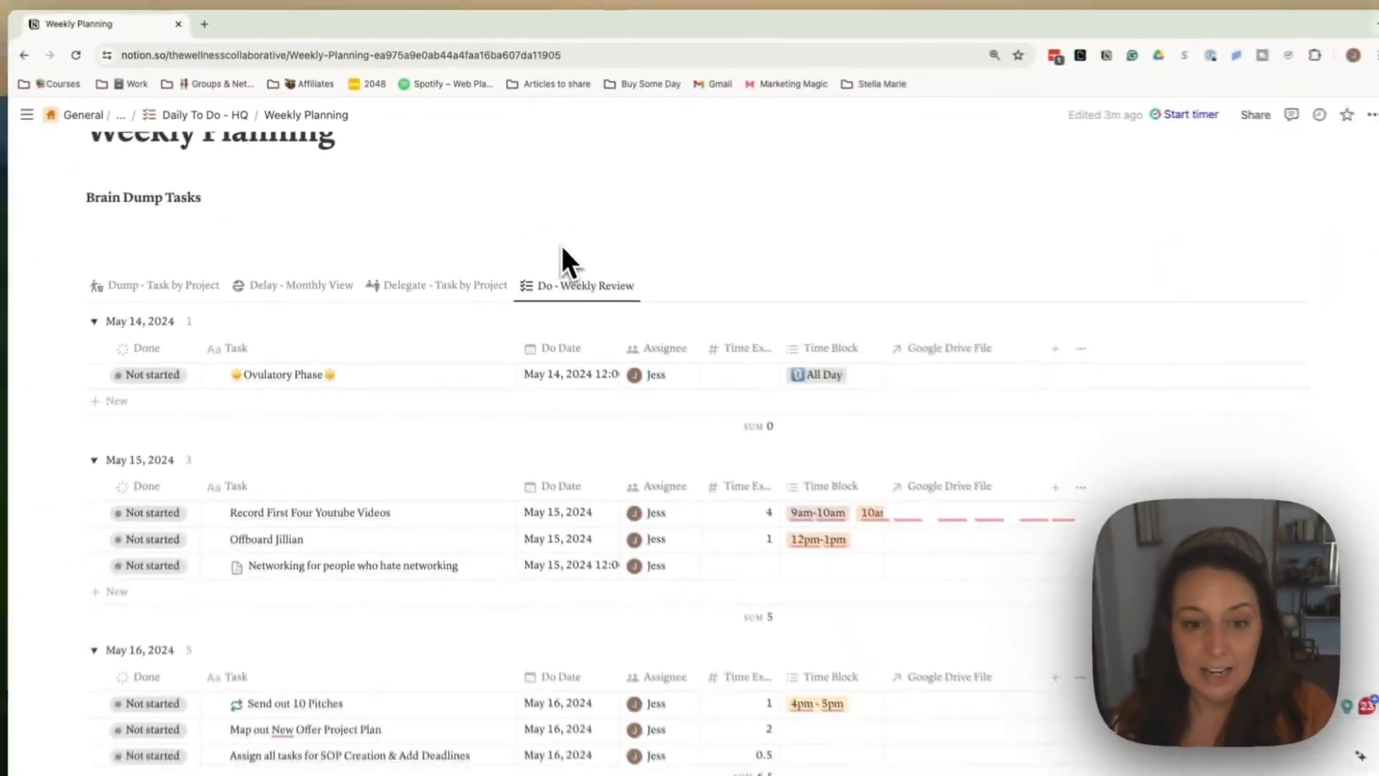
# Step: Examine the grouping settings of the Do - Weekly Review view and close the view options
pyautogui.click(559, 227)
pyautogui.click(575, 282)
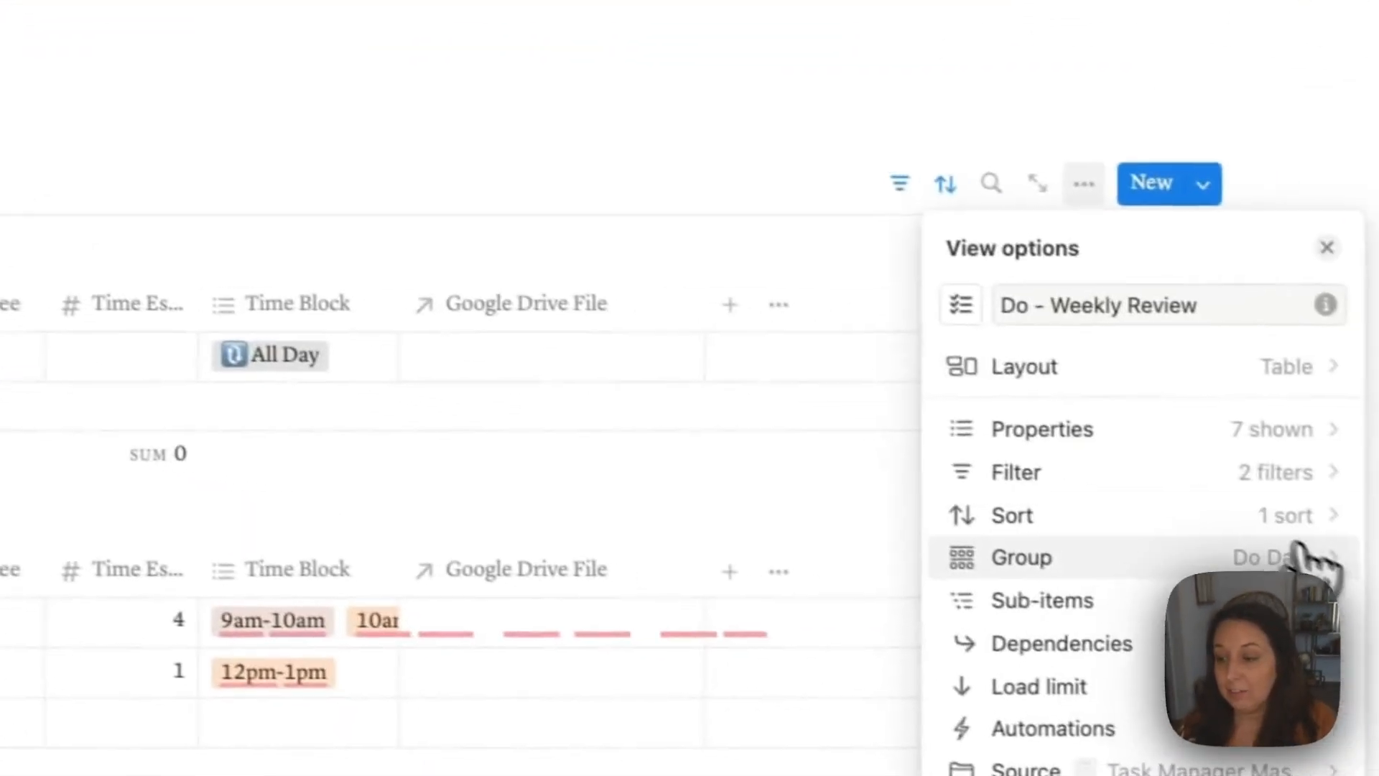
pyautogui.click(1309, 560)
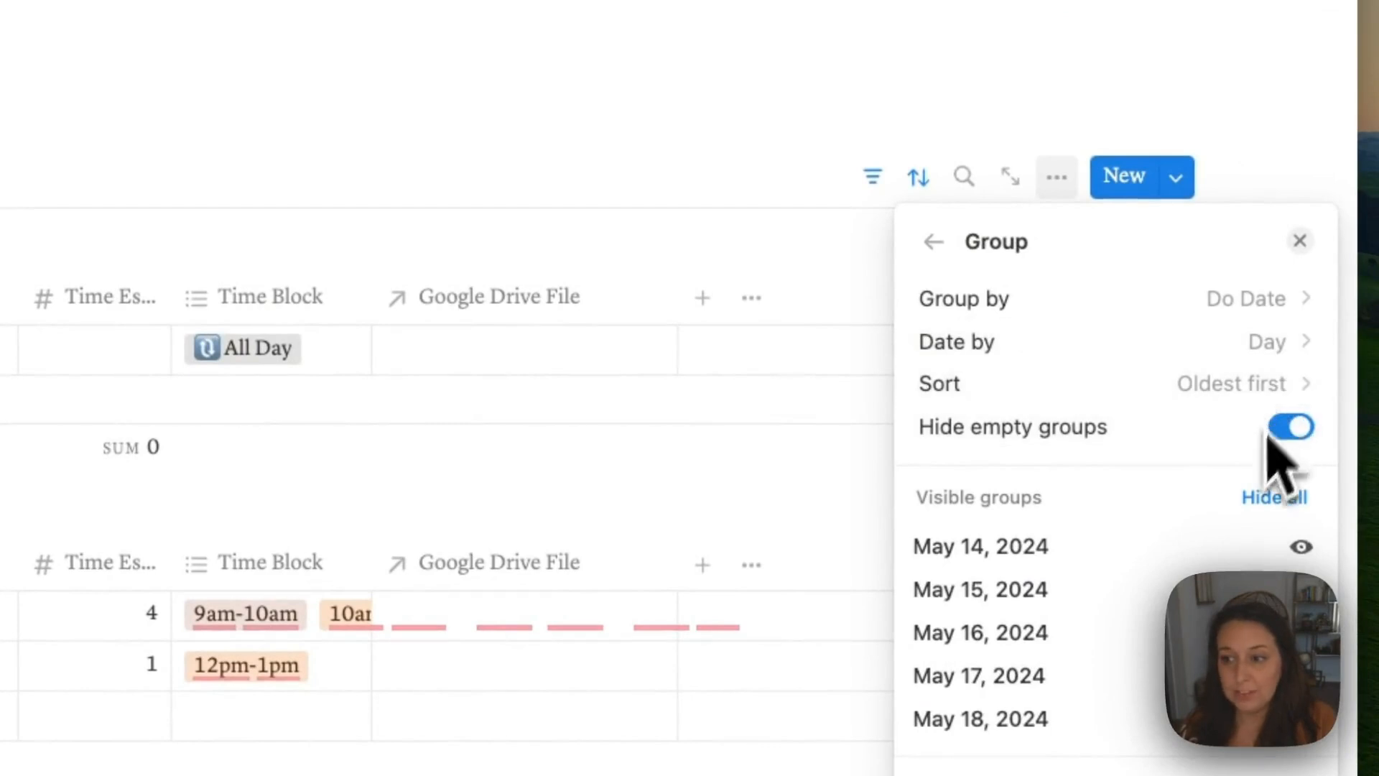
pyautogui.click(934, 244)
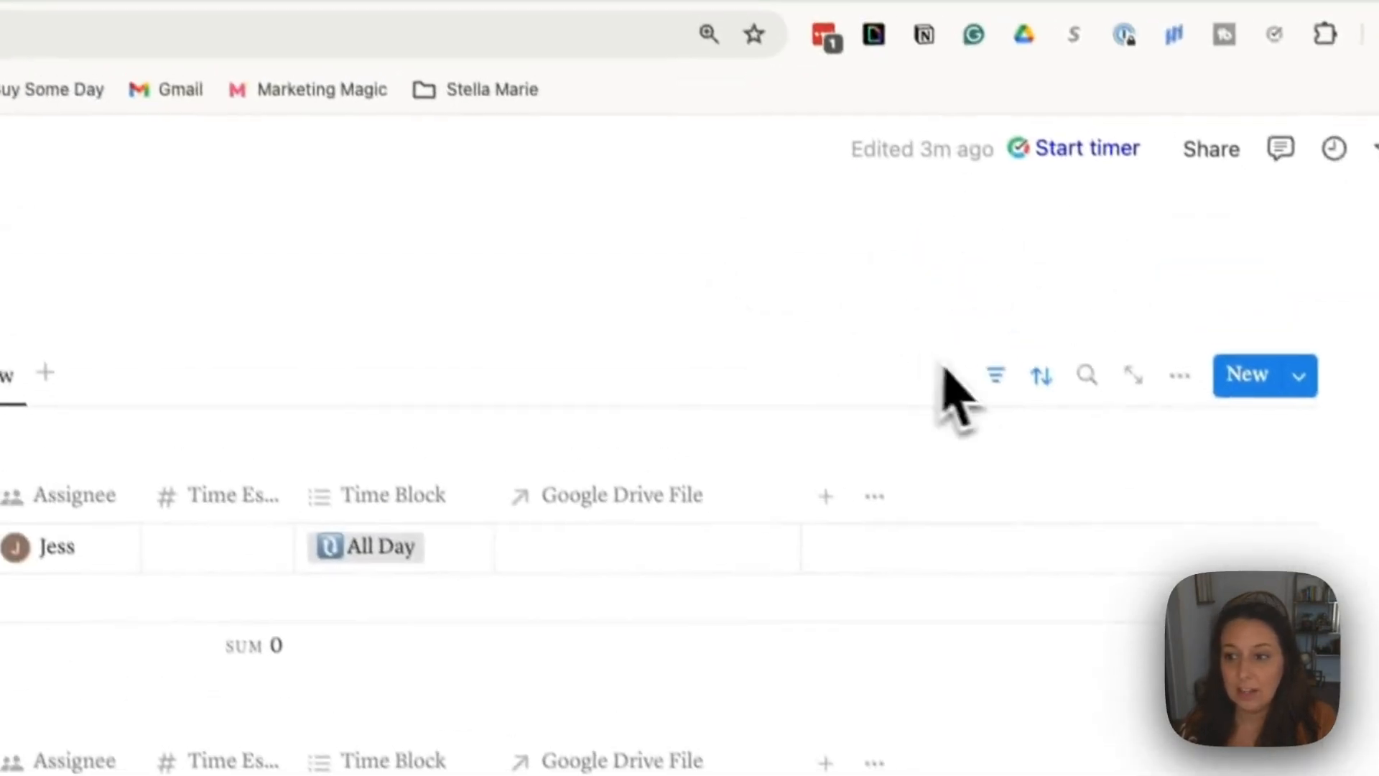
# Step: Inspect the Done status filter and the Do Date filter of the weekly review
pyautogui.click(483, 222)
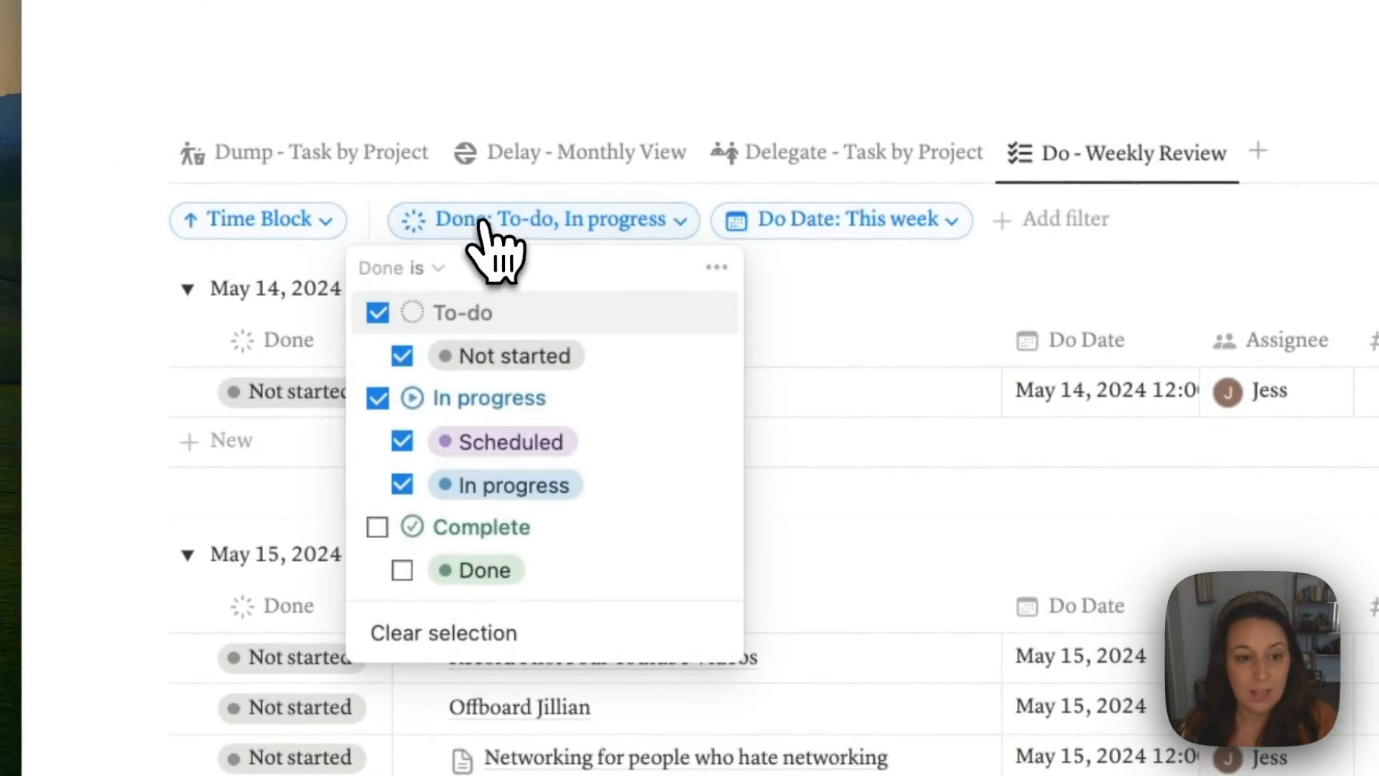
pyautogui.click(905, 330)
pyautogui.click(880, 284)
pyautogui.click(877, 235)
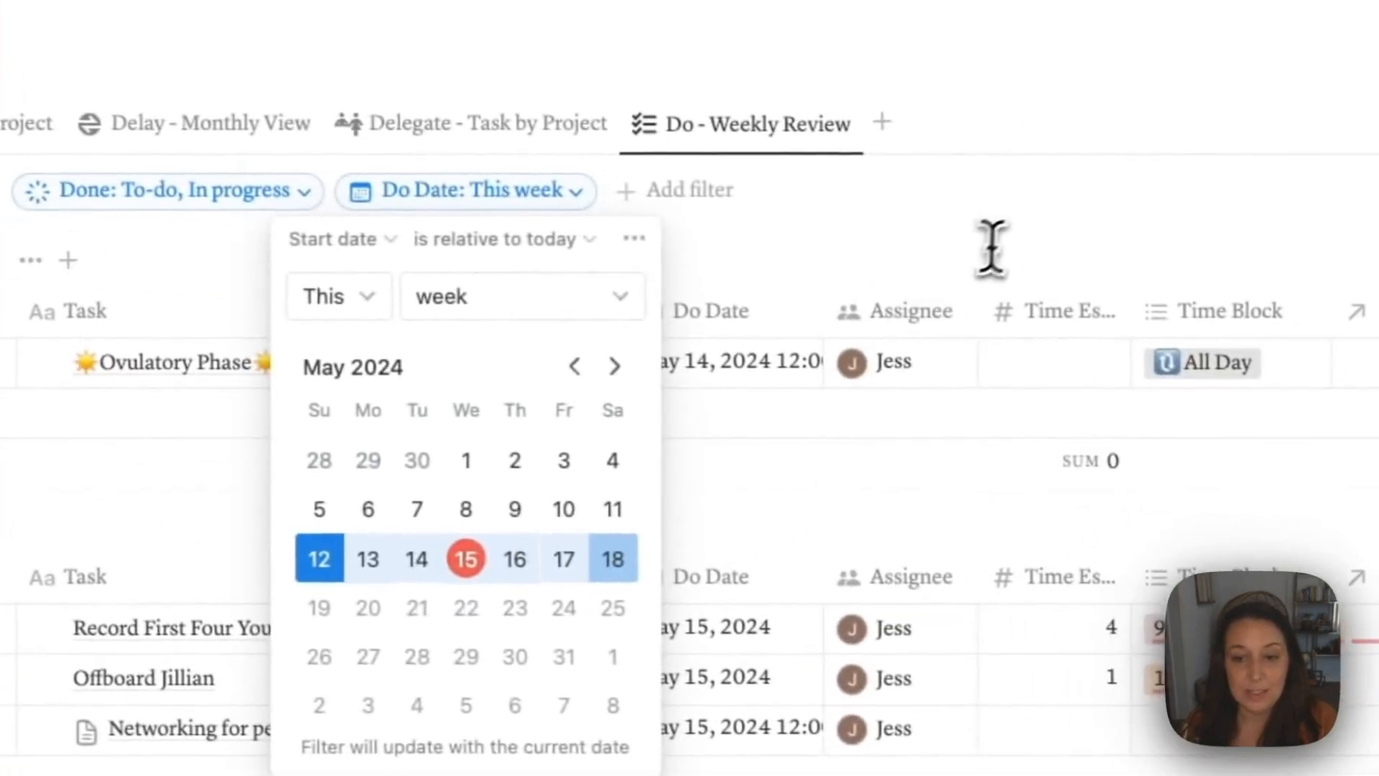
# Step: Close the Do Date filter and set the time estimate of the Networking for people who hate networking task to 1
pyautogui.click(1368, 276)
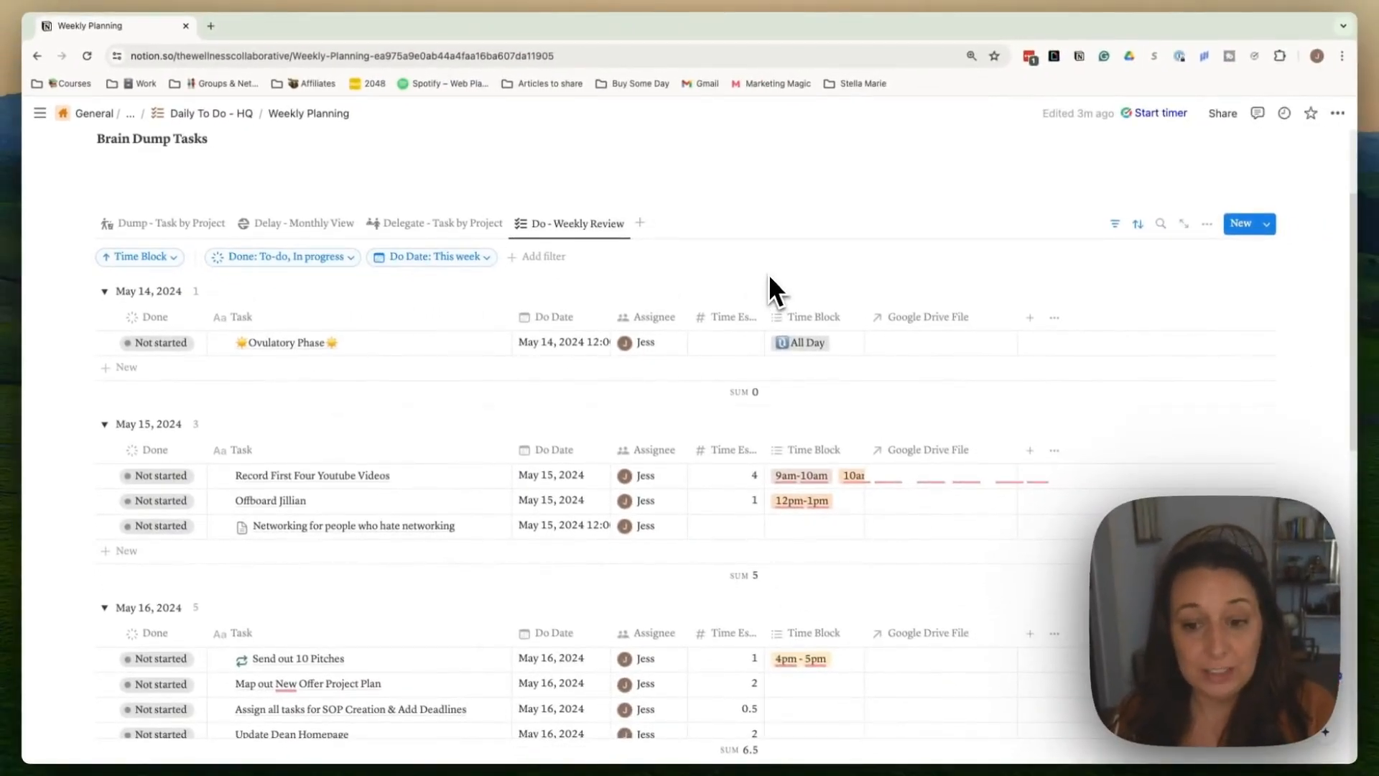
pyautogui.scroll(-3, 769, 275)
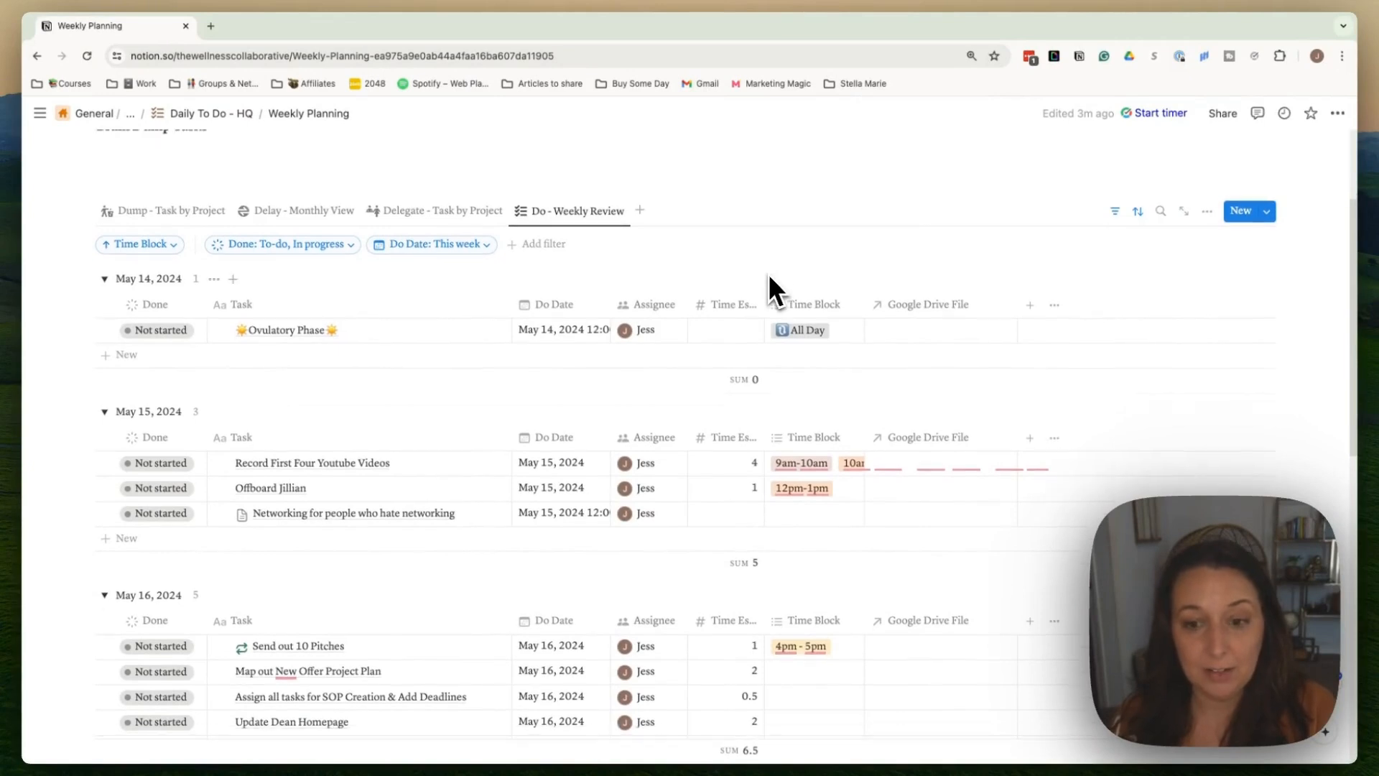
pyautogui.click(734, 426)
pyautogui.write('1')
pyautogui.press('Return')
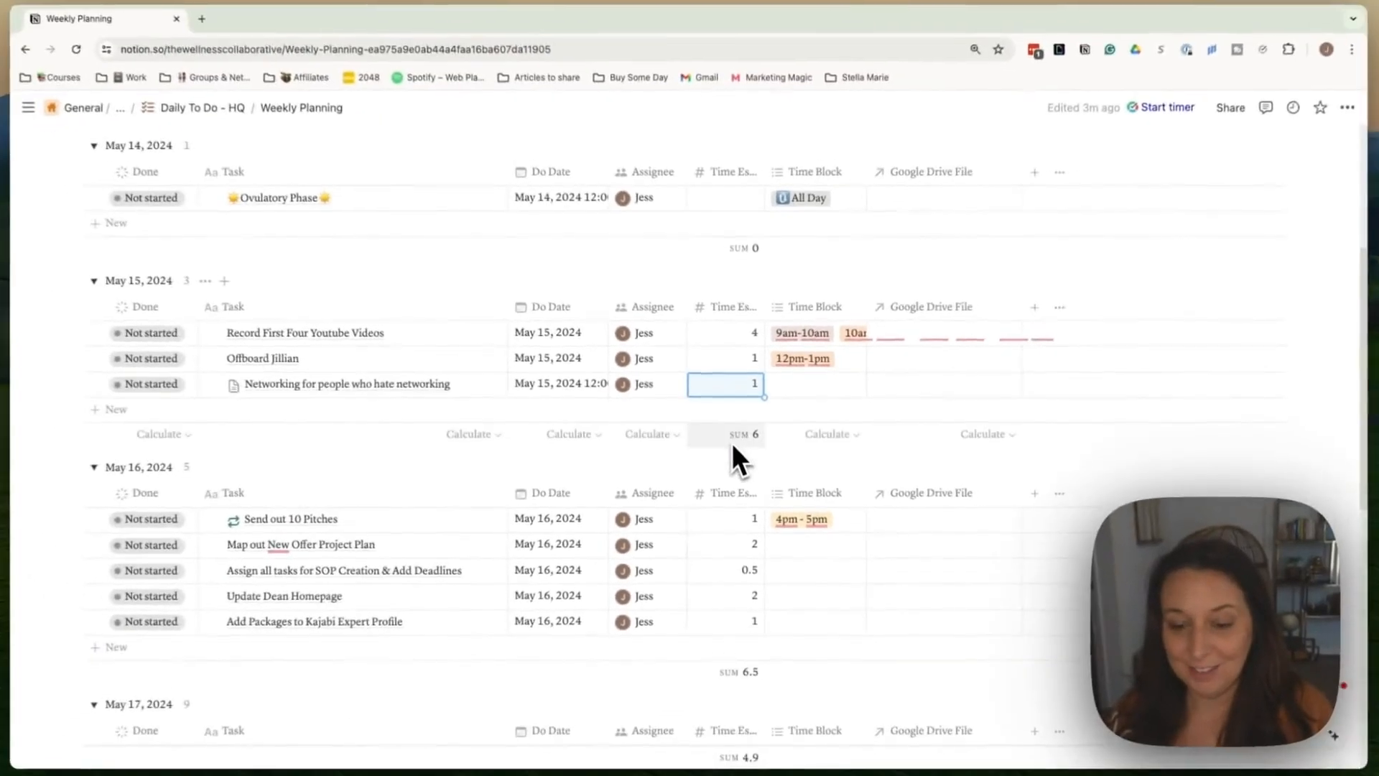
# Step: Review the daily time estimate totals and the calculation options for the May 17, 2024 group's Time Estimate column
pyautogui.scroll(-5, 731, 443)
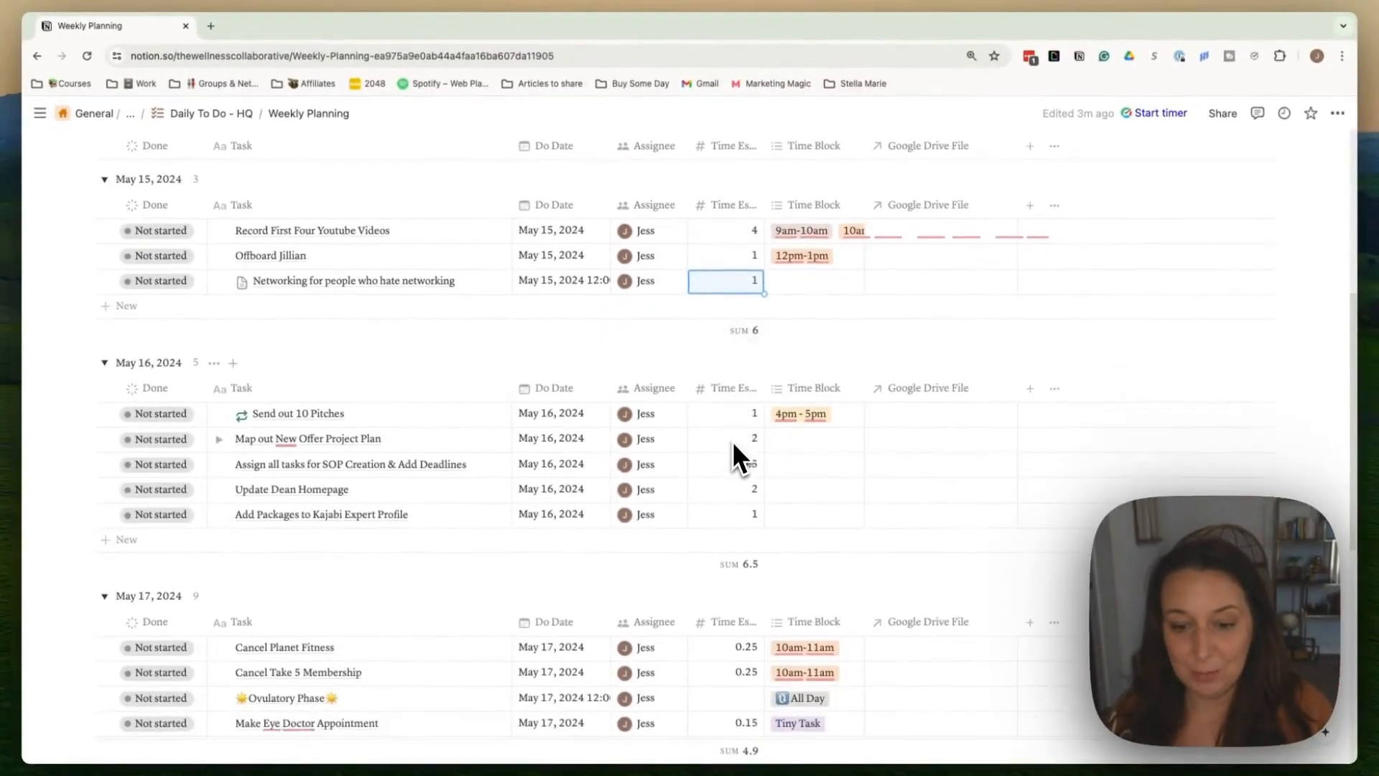
pyautogui.scroll(-4, 731, 438)
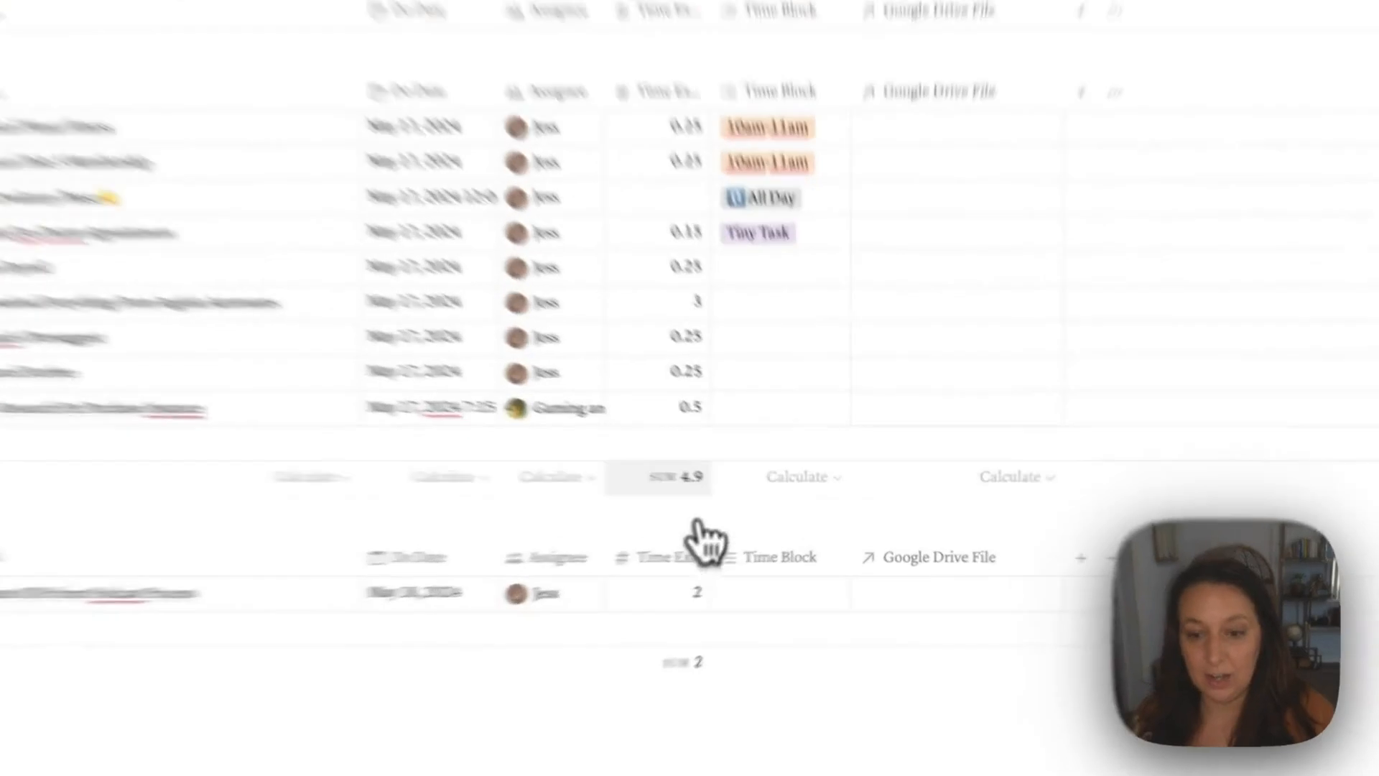
pyautogui.click(746, 490)
pyautogui.moveTo(579, 632)
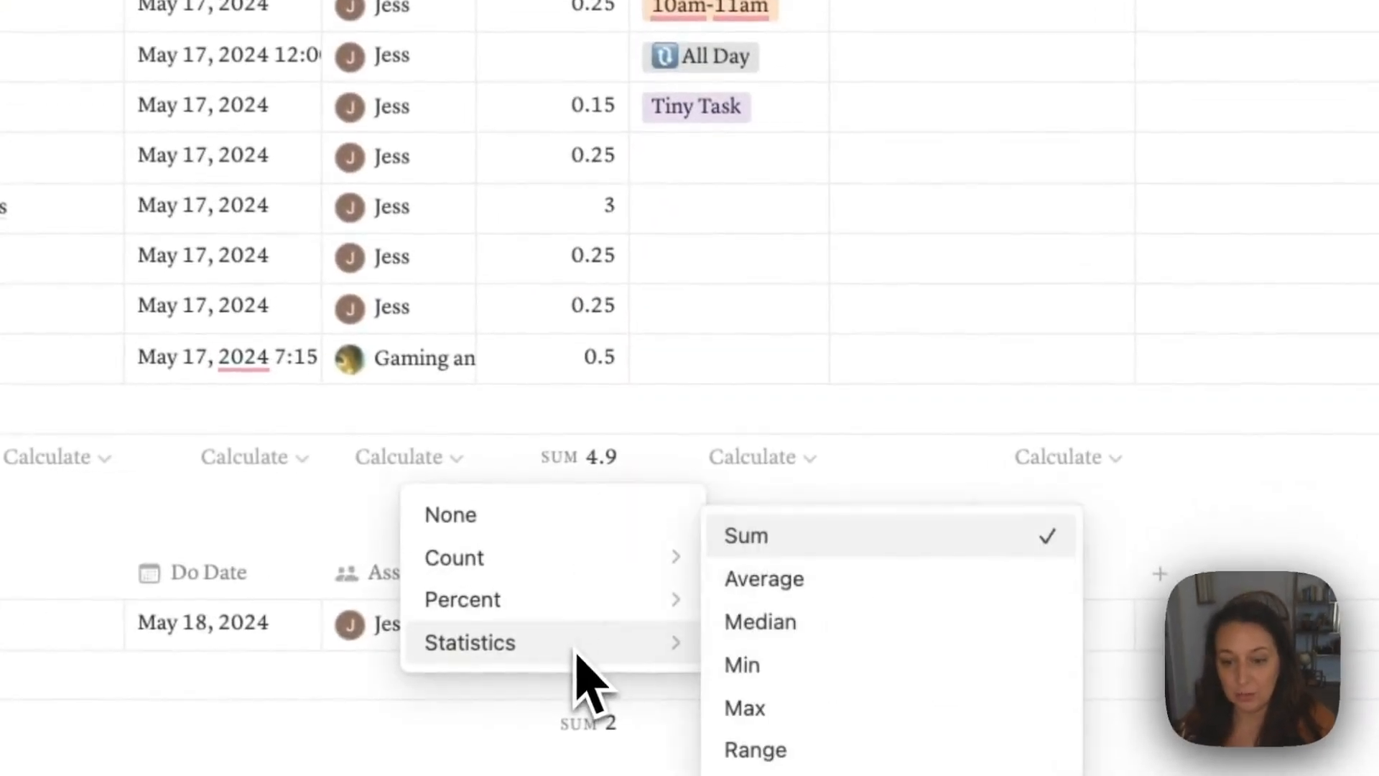
pyautogui.click(797, 466)
pyautogui.scroll(4, 704, 477)
pyautogui.scroll(10, 589, 245)
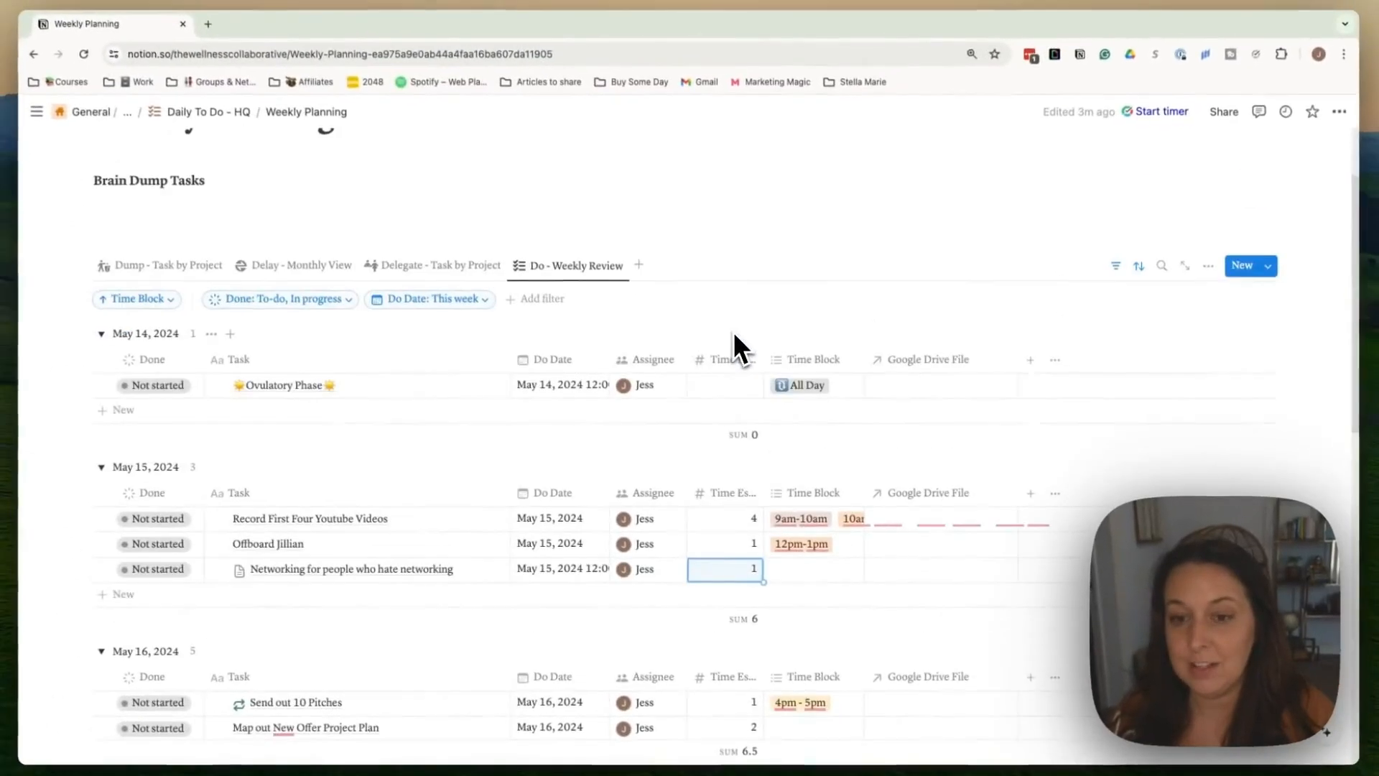
pyautogui.scroll(1, 732, 330)
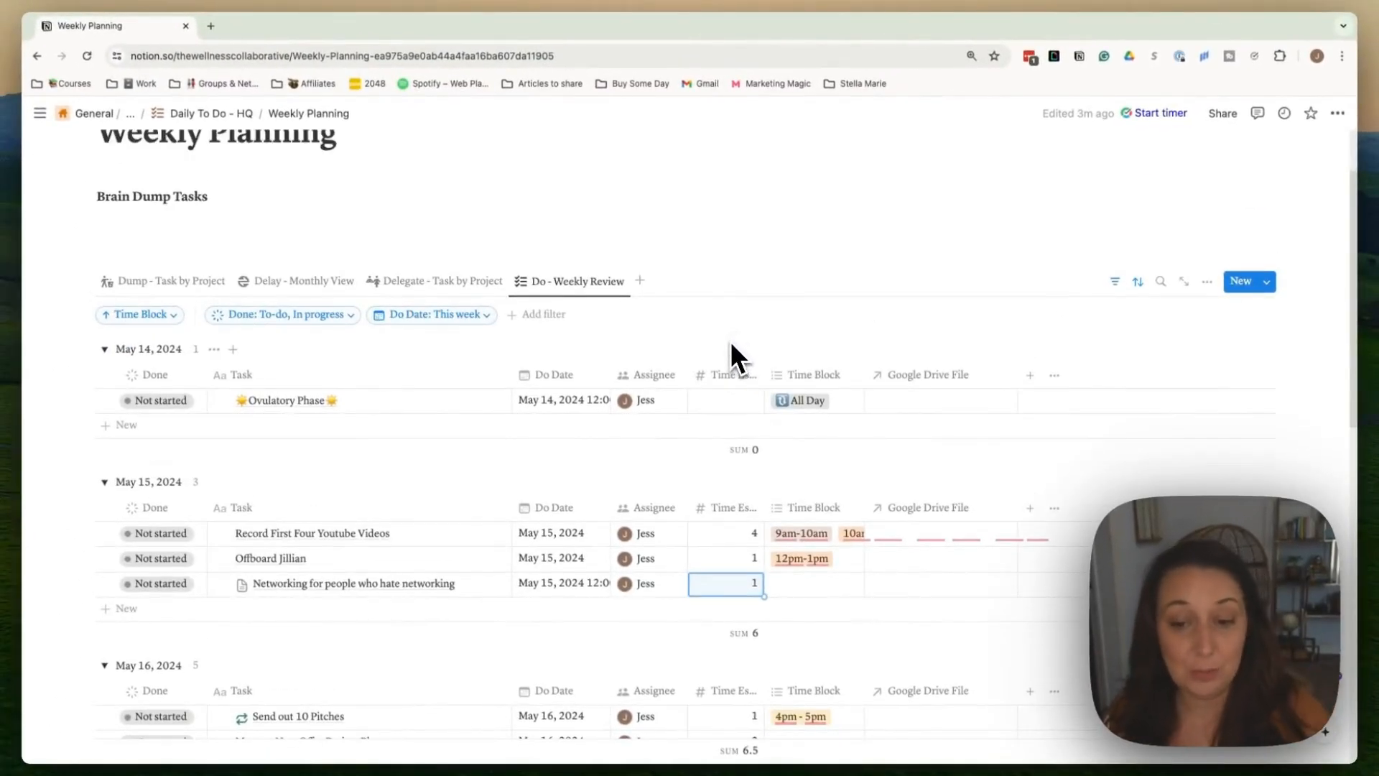
# Step: Assign the 9am-10am time block to Add Packages to Kajabi Expert Profile and 12pm-1pm to Map out New Offer Project Plan
pyautogui.scroll(-3, 730, 343)
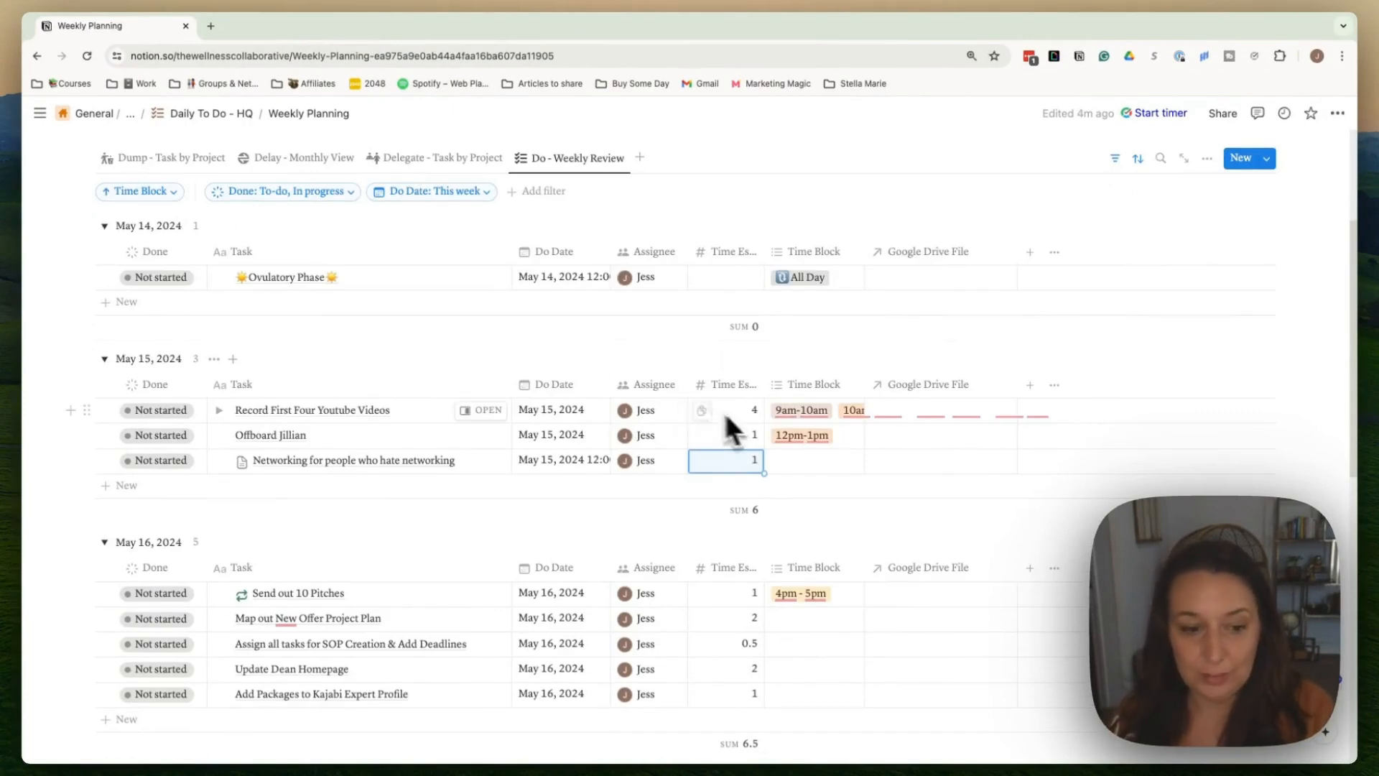
pyautogui.scroll(-5, 515, 508)
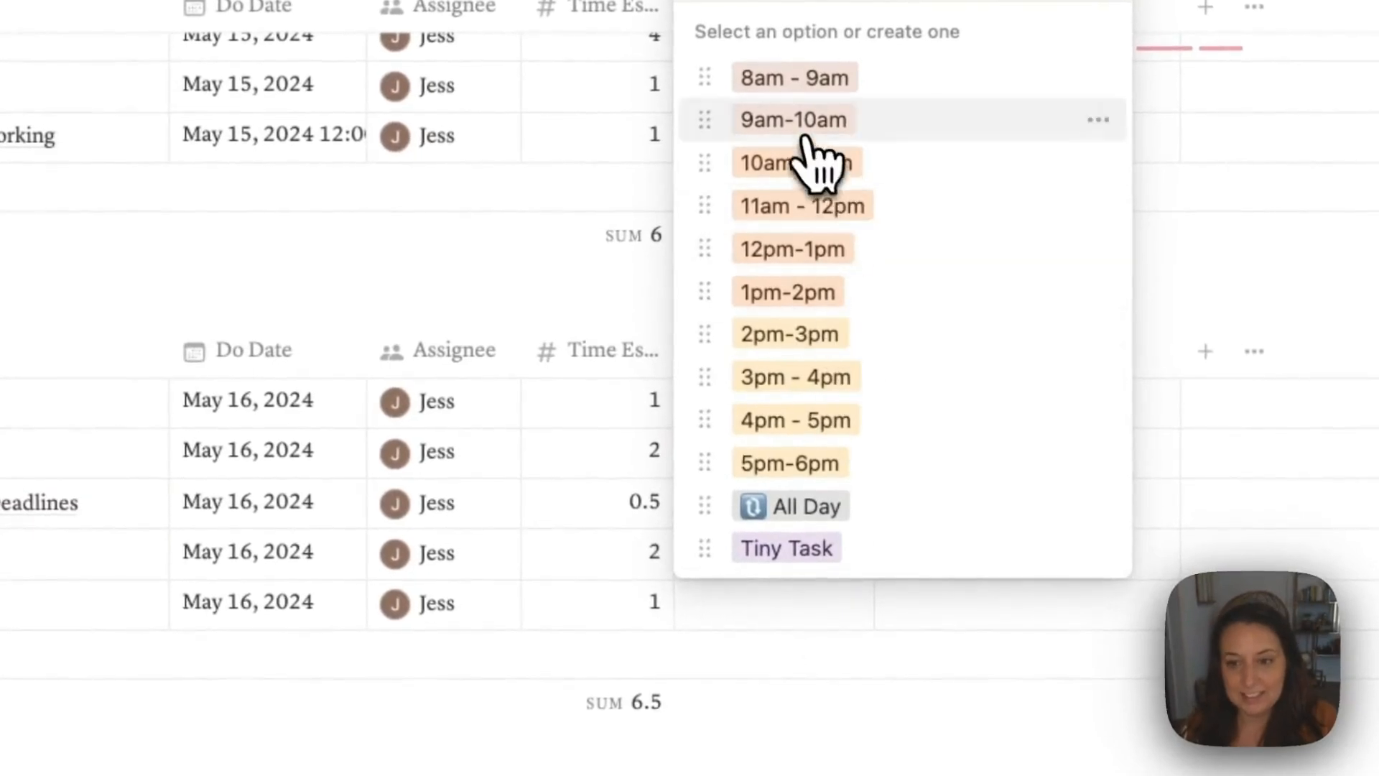
pyautogui.press('Escape')
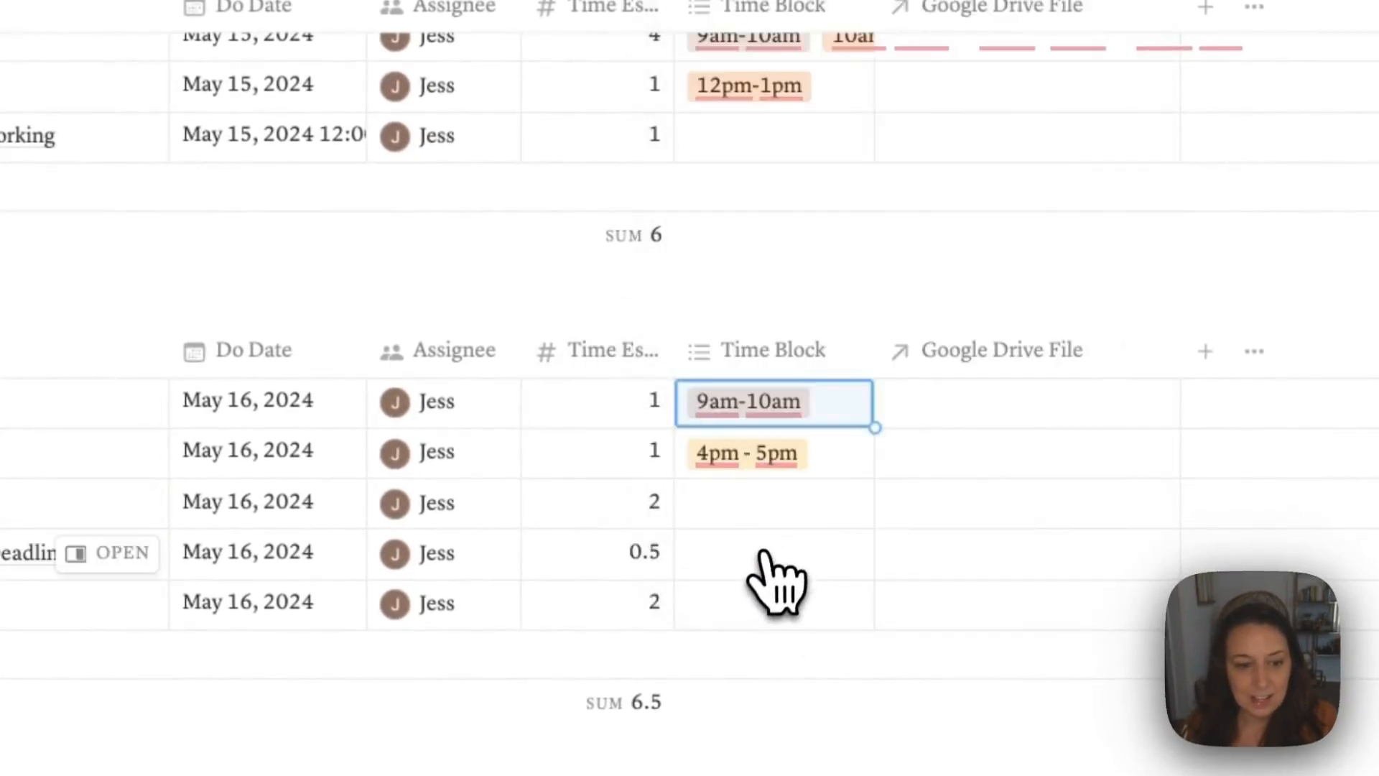
pyautogui.click(786, 508)
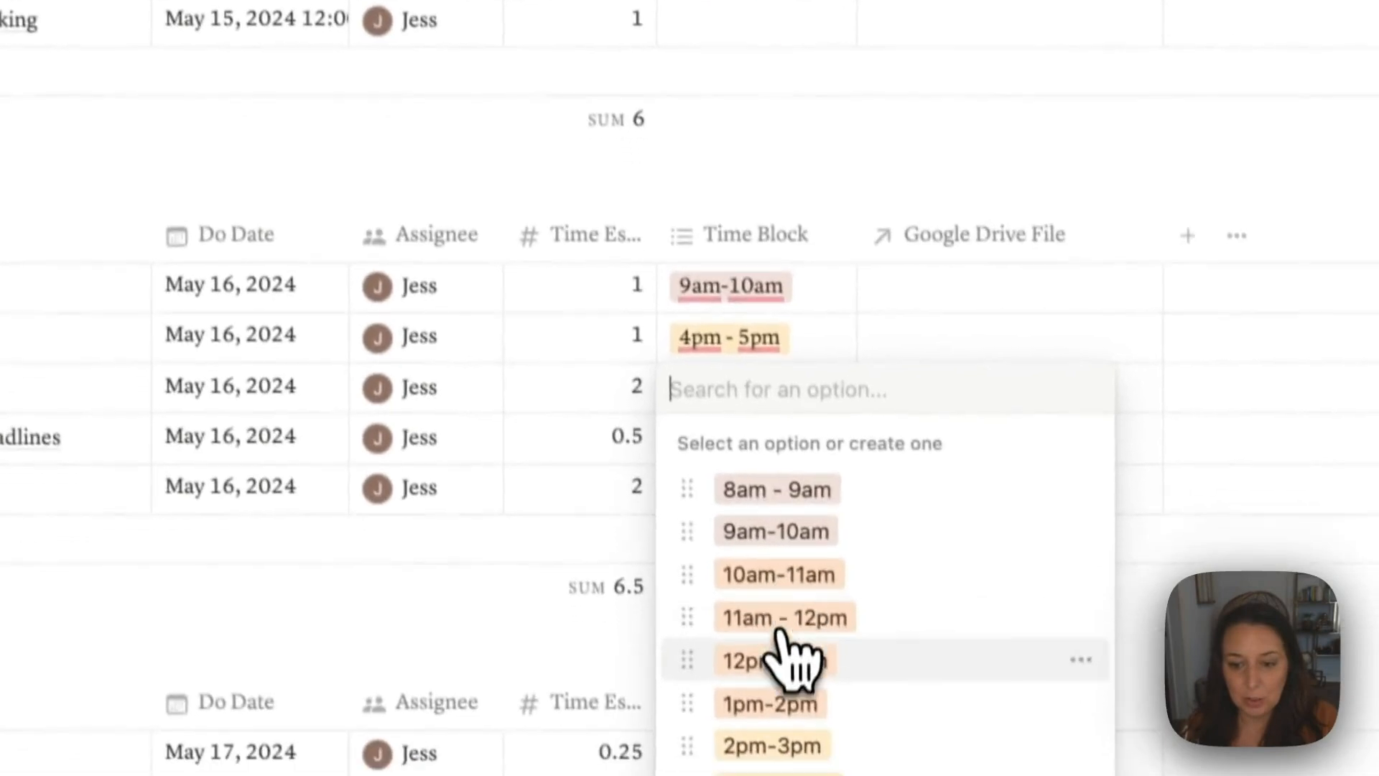
pyautogui.click(767, 641)
pyautogui.press('Escape')
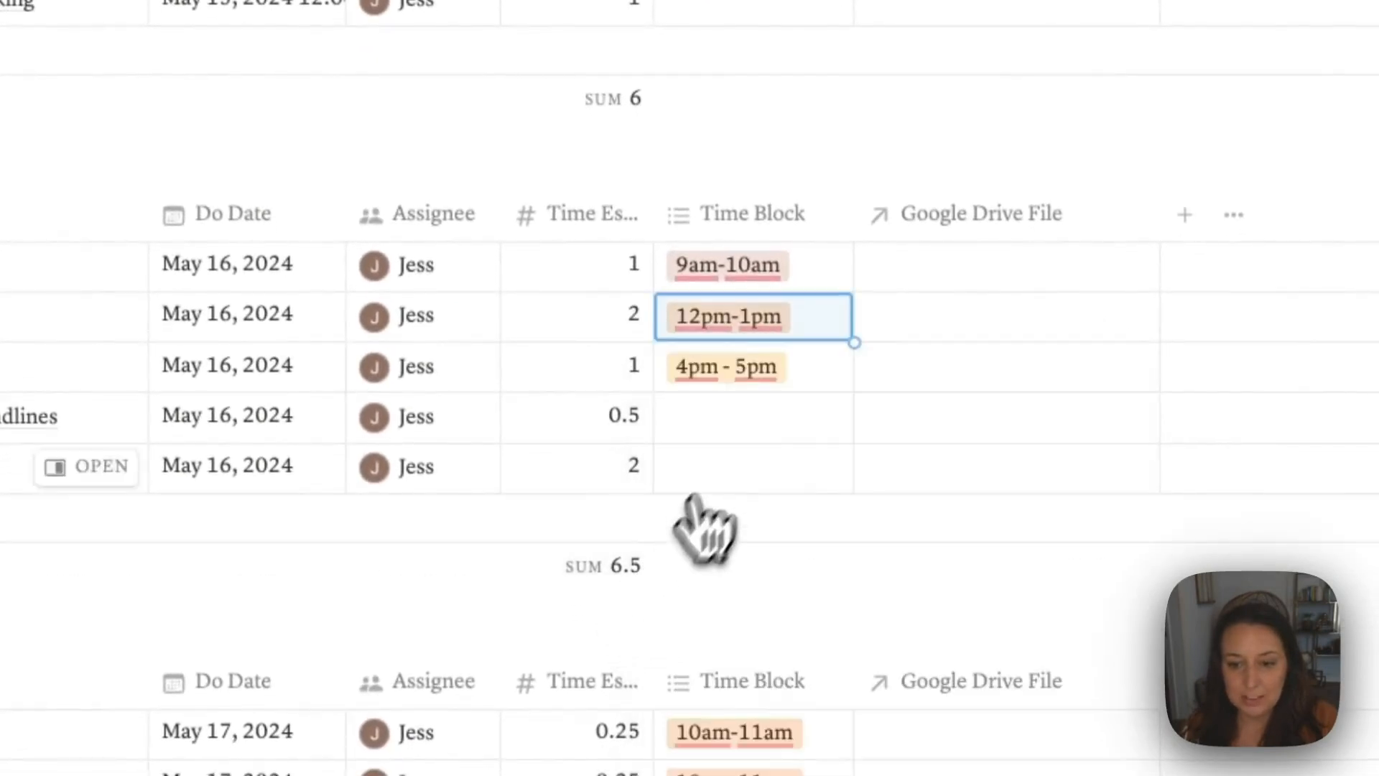
# Step: Assign the 8am - 9am block to the SOP Creation task, and 2pm-3pm plus 3pm - 4pm to the homepage update task on May 16
pyautogui.click(733, 424)
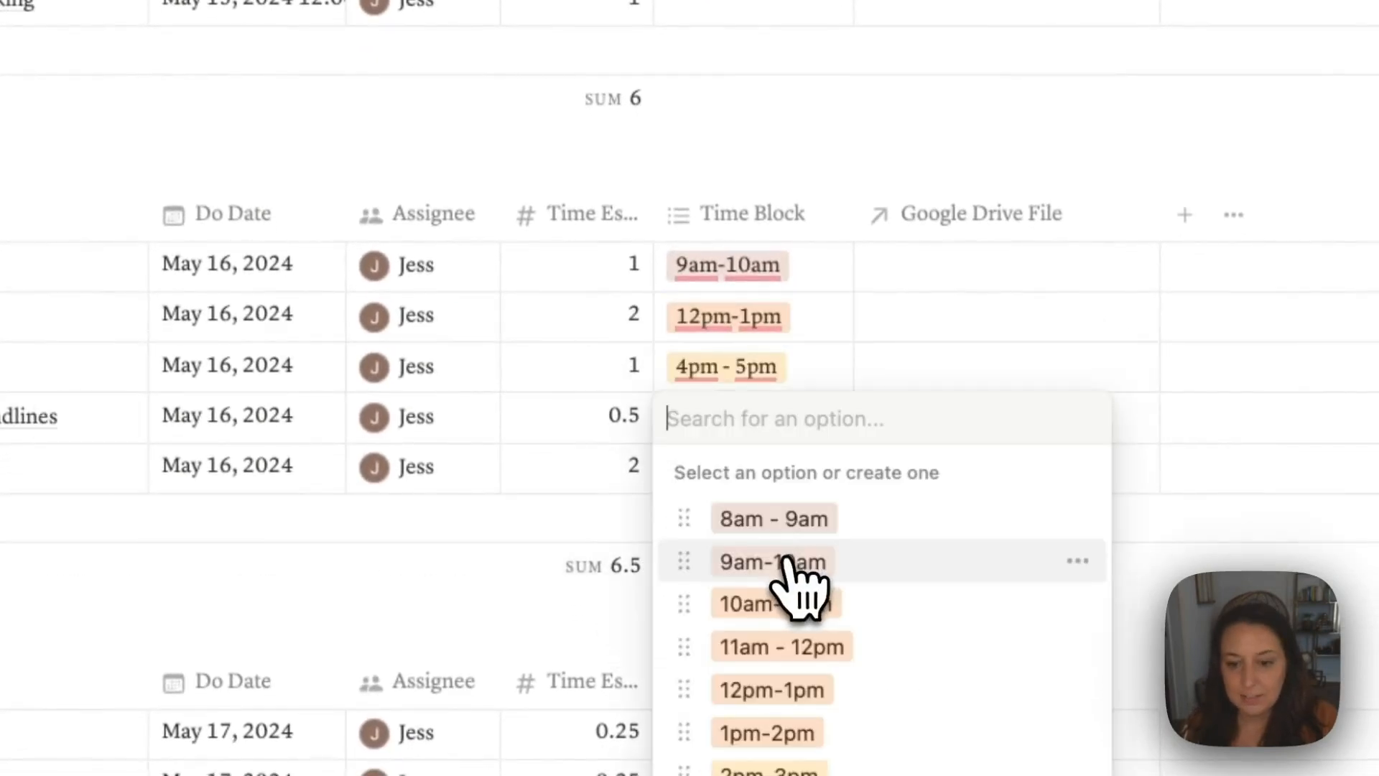
pyautogui.click(778, 535)
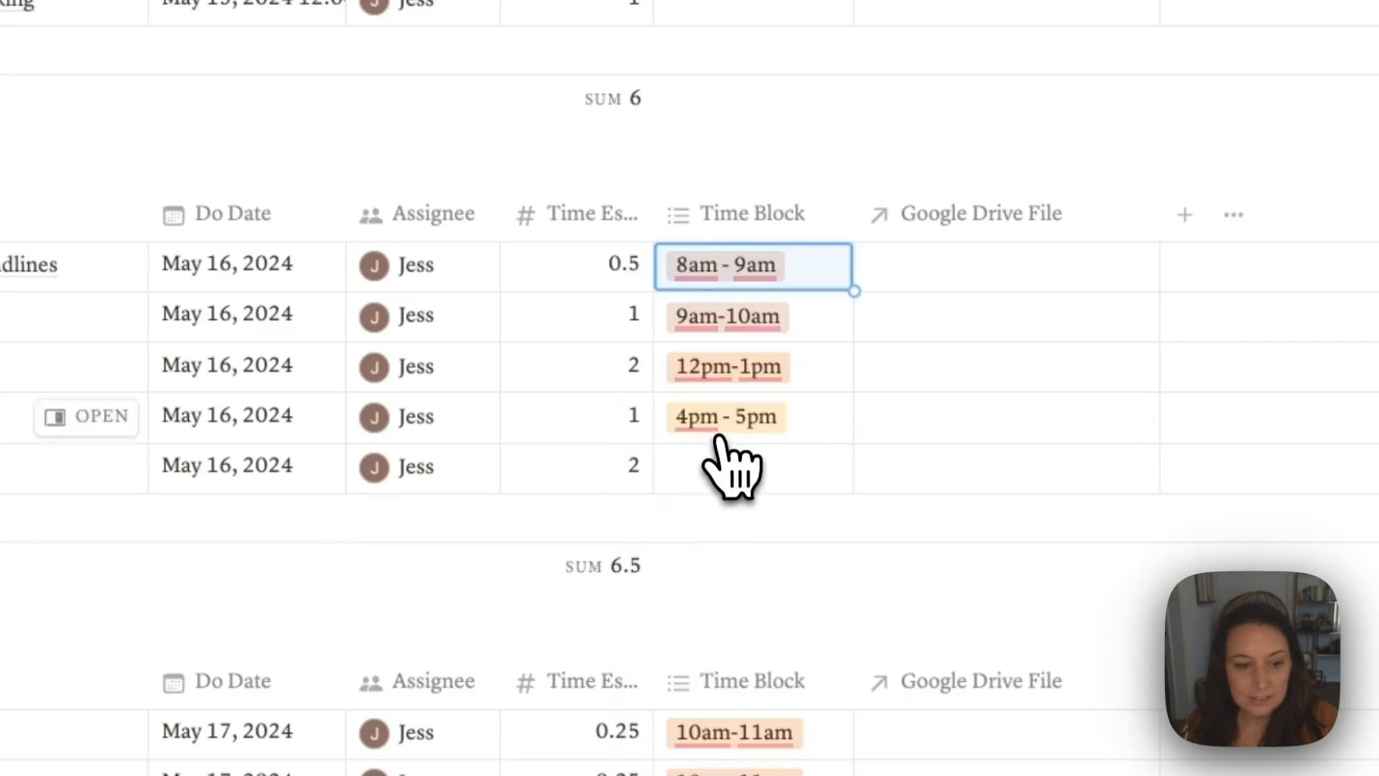
pyautogui.click(703, 478)
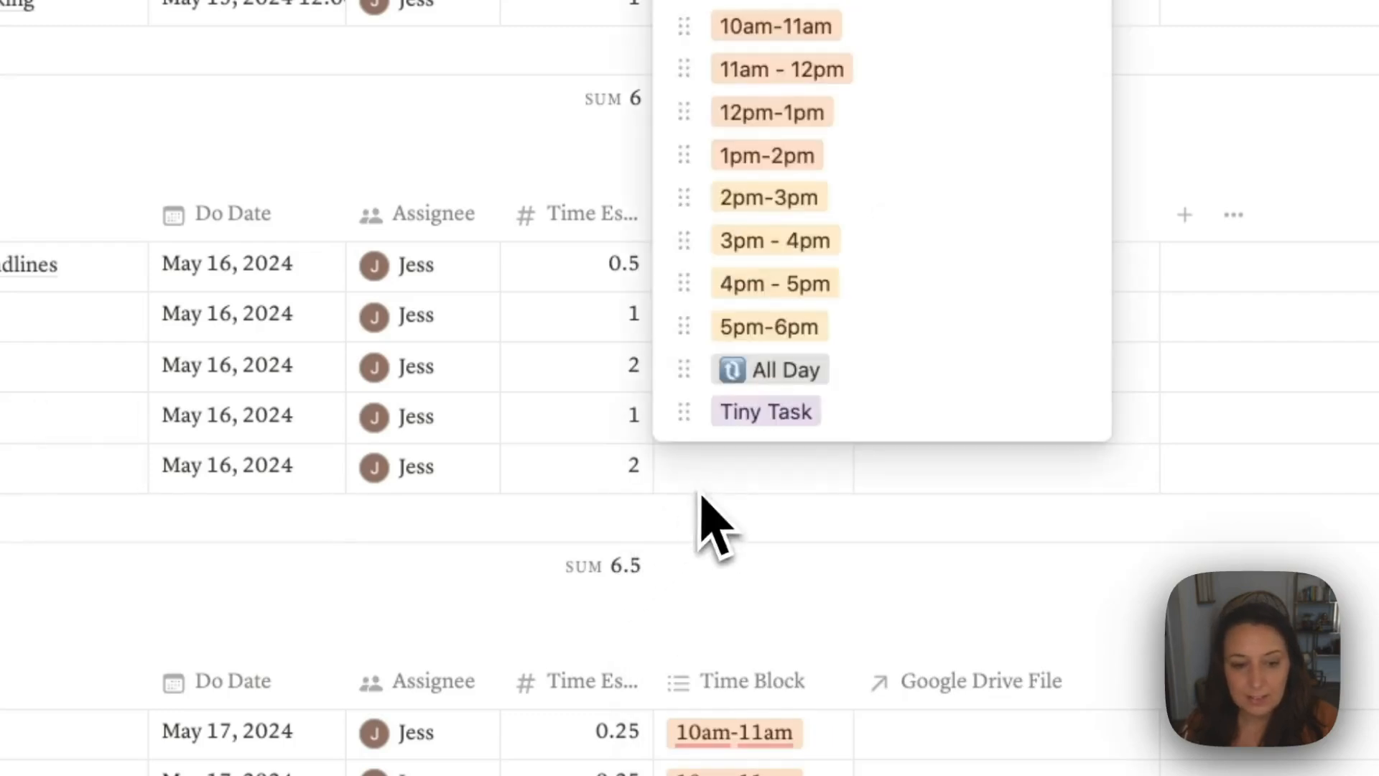
pyautogui.click(803, 202)
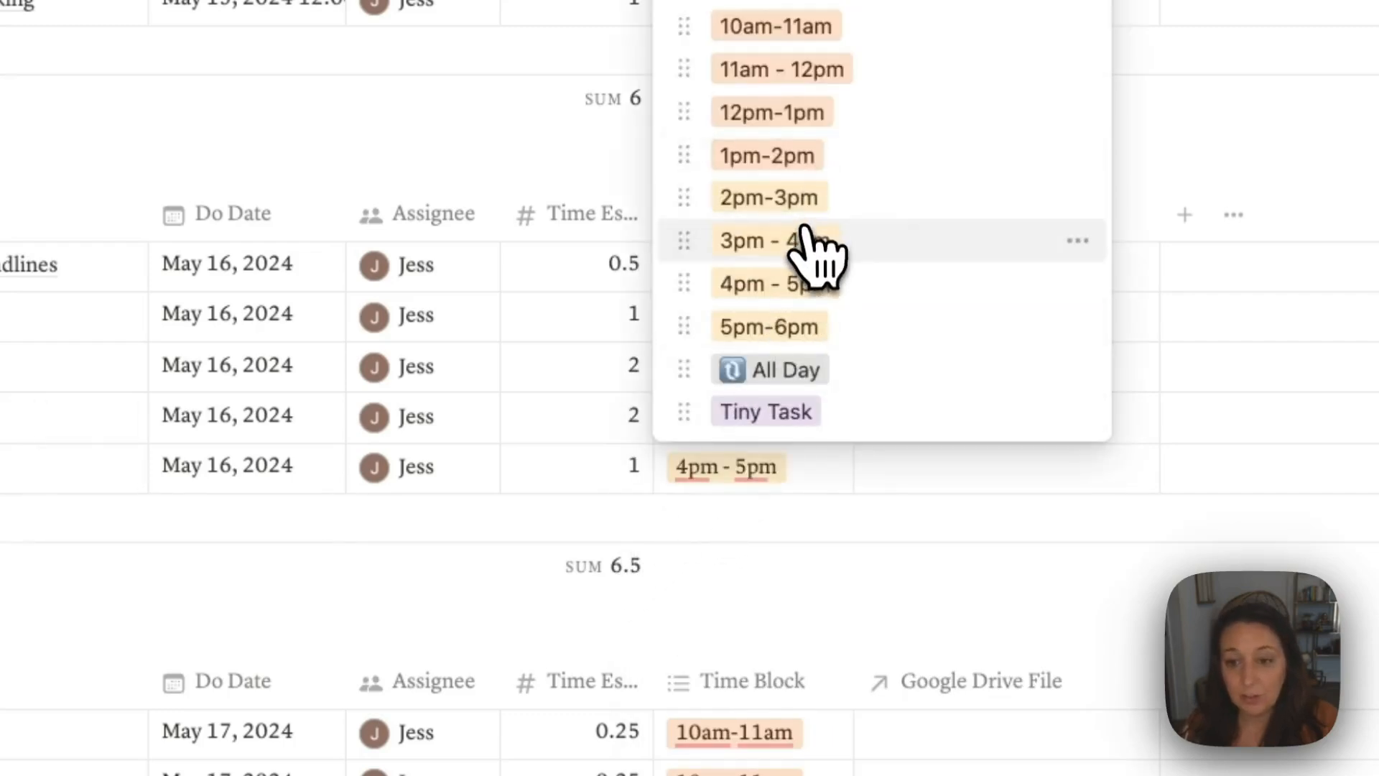
pyautogui.click(810, 248)
pyautogui.press('Escape')
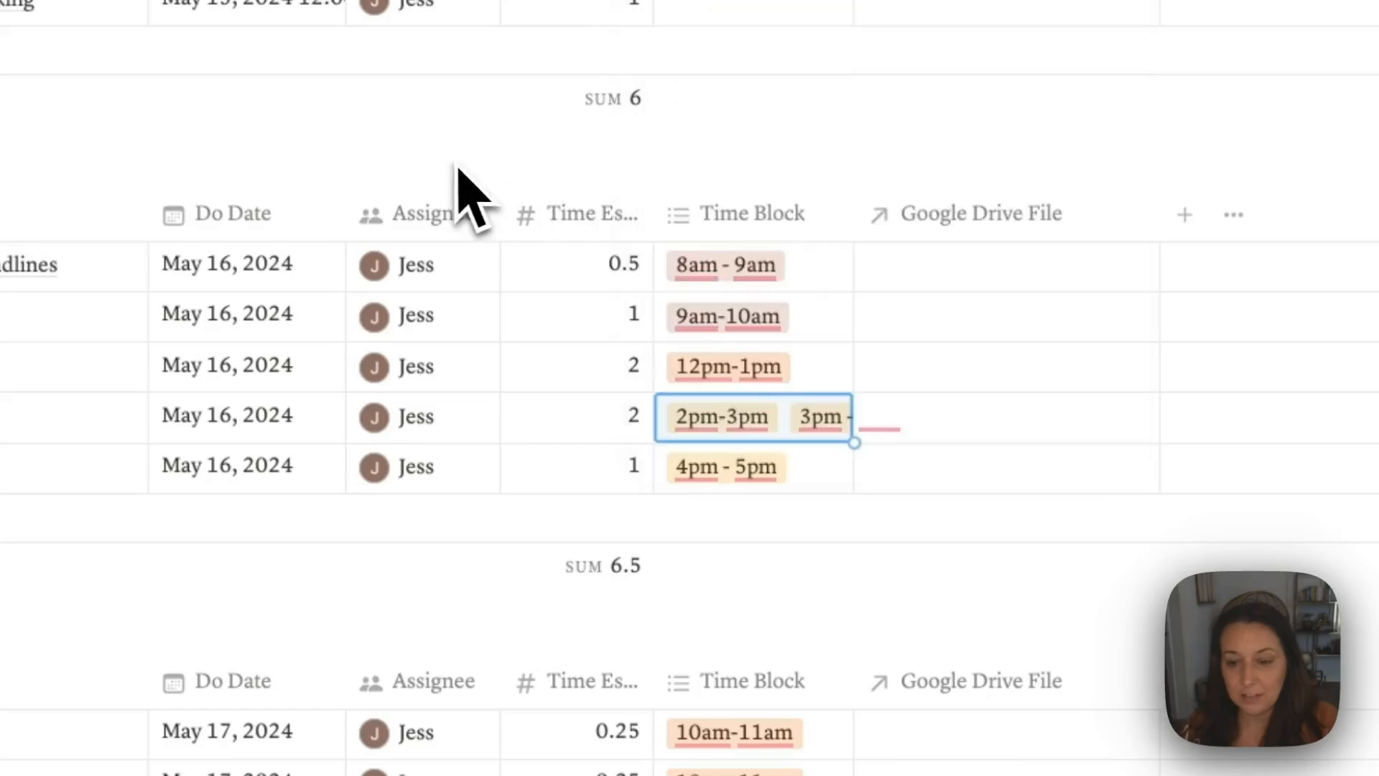
# Step: Add the 11am - 12pm time block to the Map out New Offer Project Plan task
pyautogui.click(801, 373)
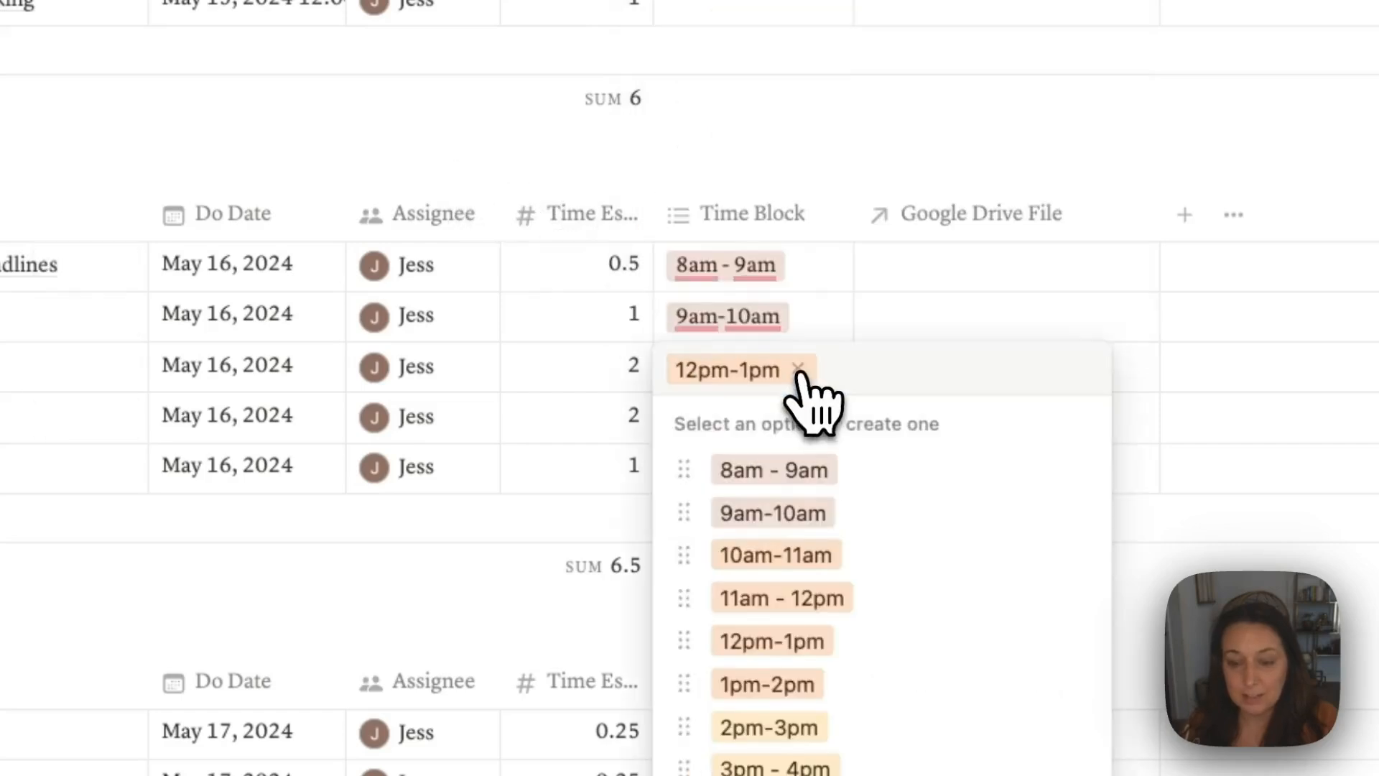
pyautogui.click(820, 598)
pyautogui.press('Escape')
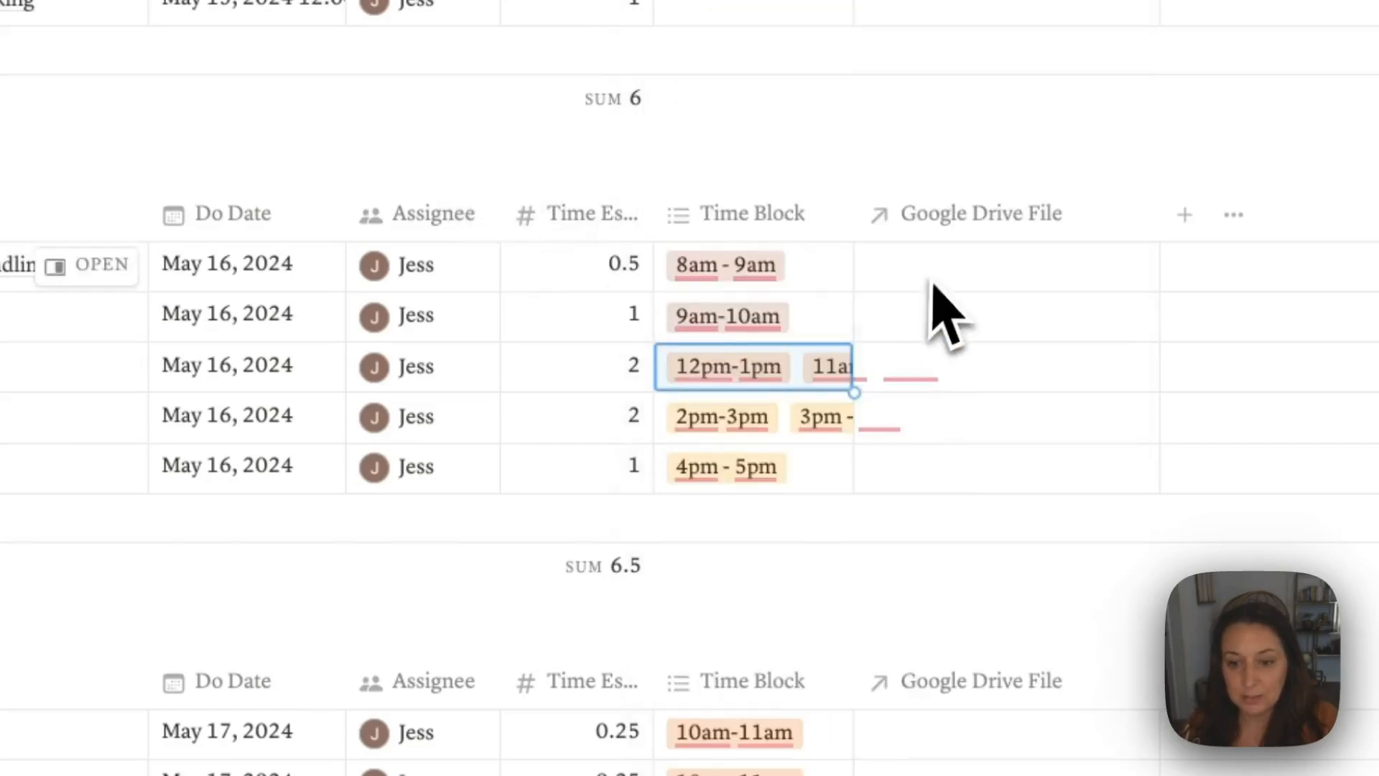
# Step: Move the Send out 10 Pitches task to a Do Date of May 17, 2024
pyautogui.moveTo(703, 332)
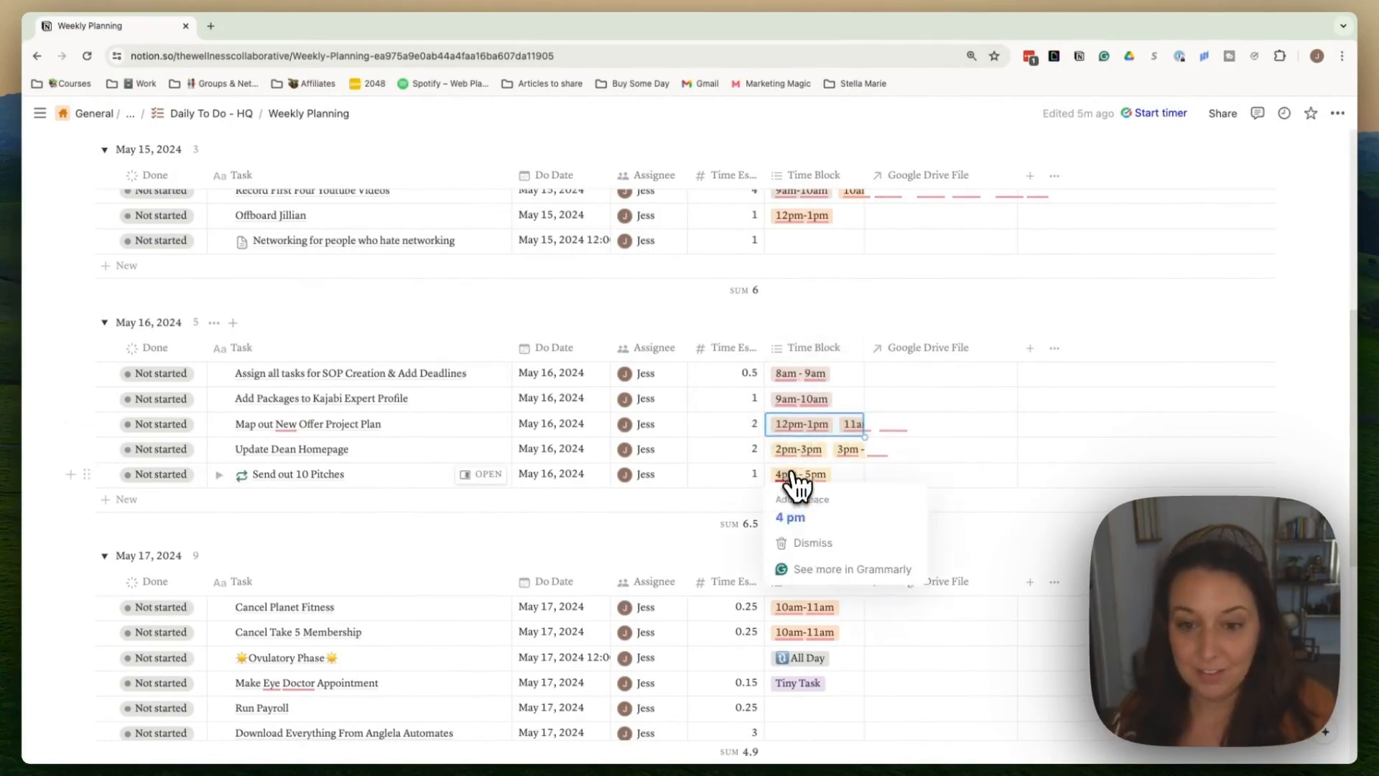
pyautogui.scroll(1, 775, 415)
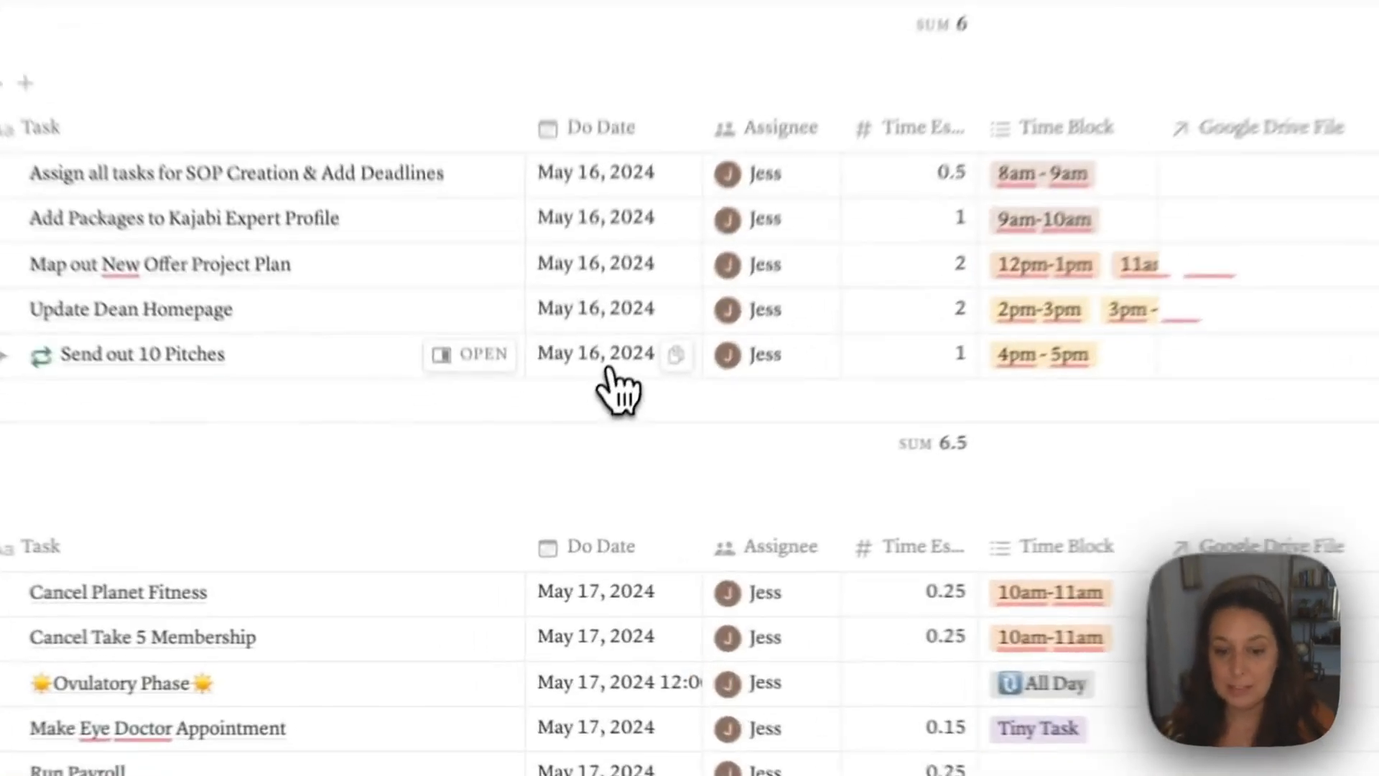
pyautogui.click(568, 485)
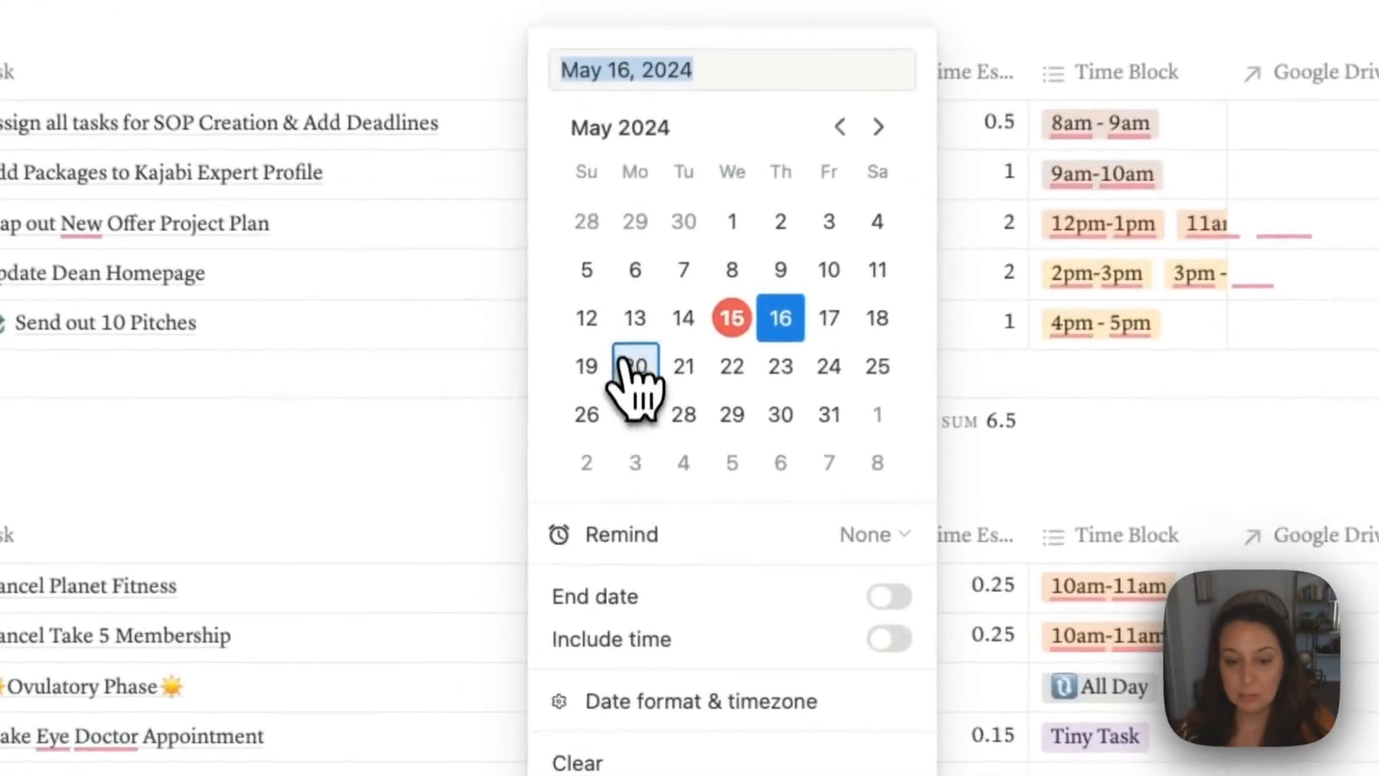
pyautogui.click(831, 320)
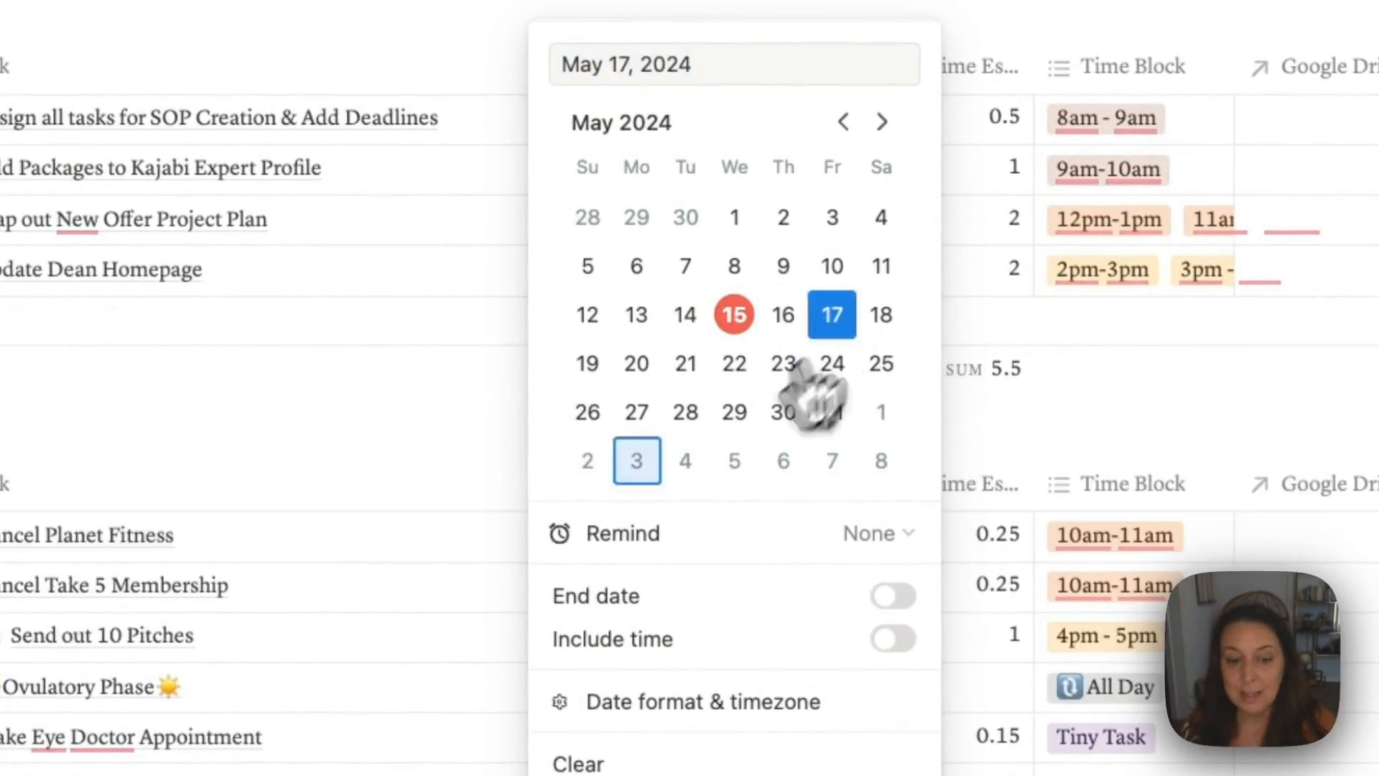
pyautogui.click(531, 431)
pyautogui.scroll(-3, 893, 508)
pyautogui.scroll(5, 912, 495)
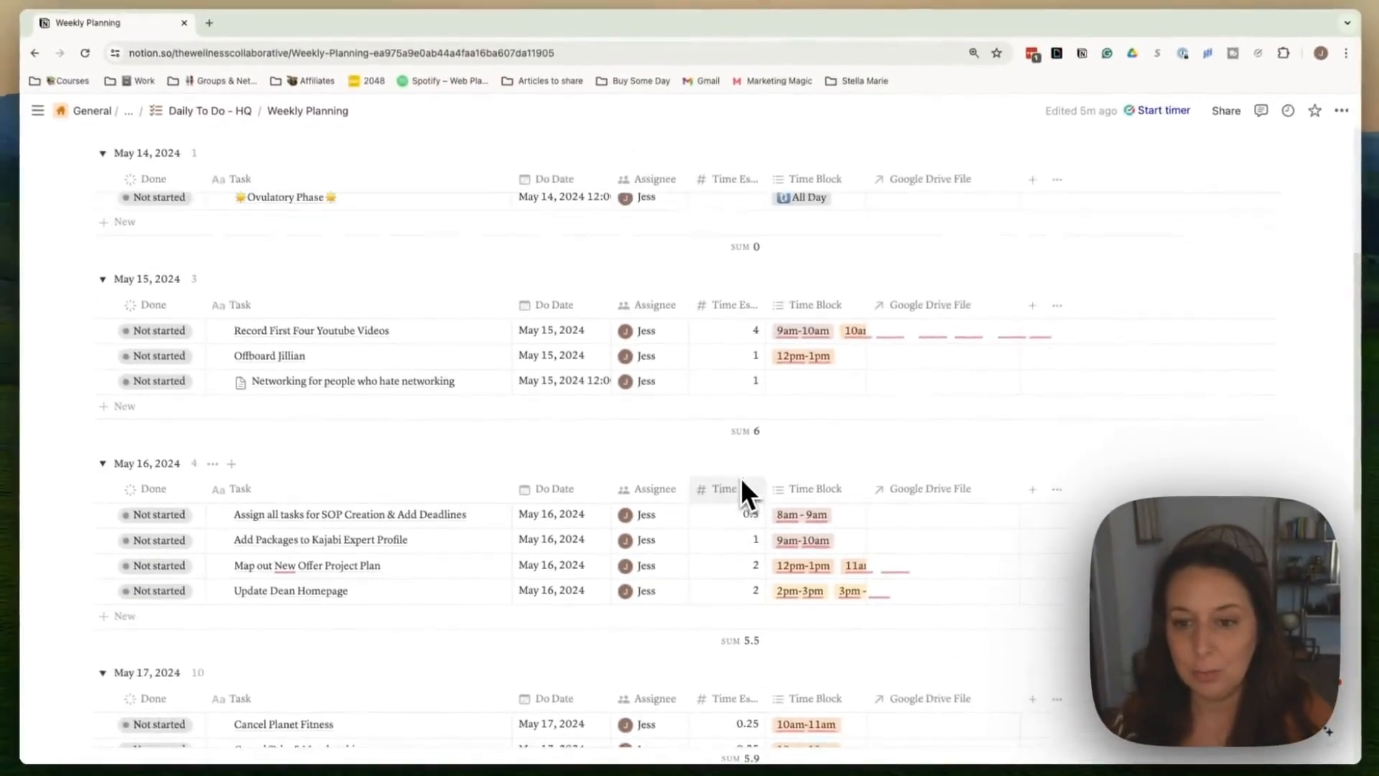
# Step: Open the Record First Four Youtube Videos task, bring up its timer form, and choose a project for the timer
pyautogui.scroll(2, 737, 476)
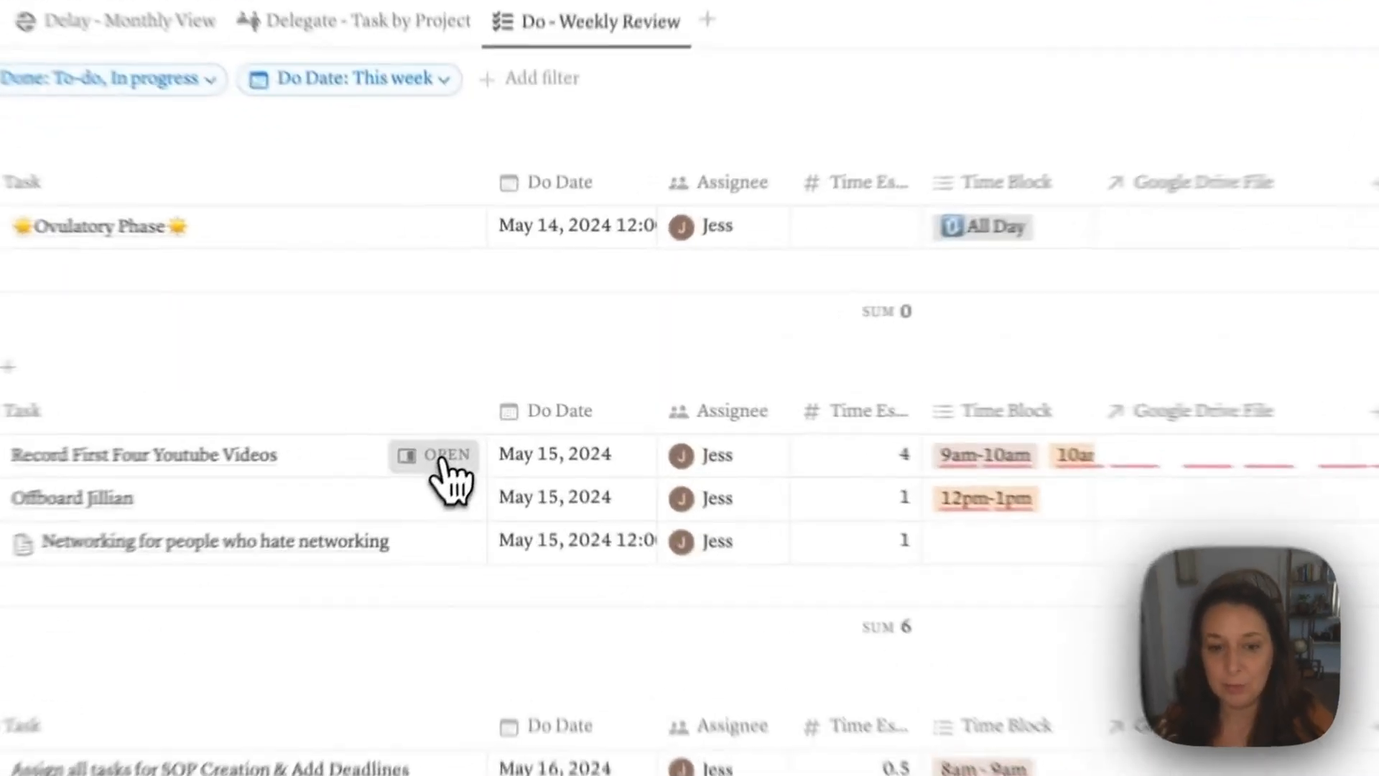
pyautogui.click(486, 417)
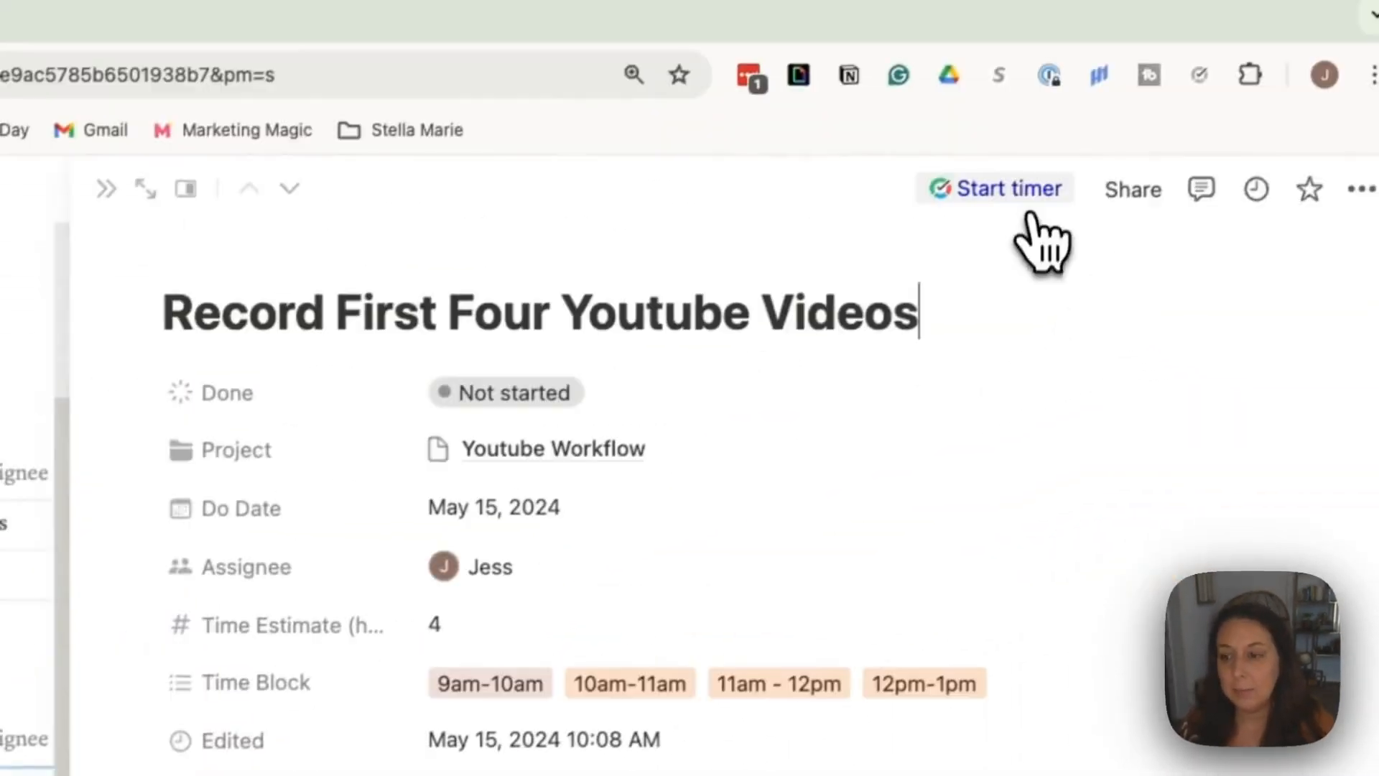
pyautogui.click(1024, 197)
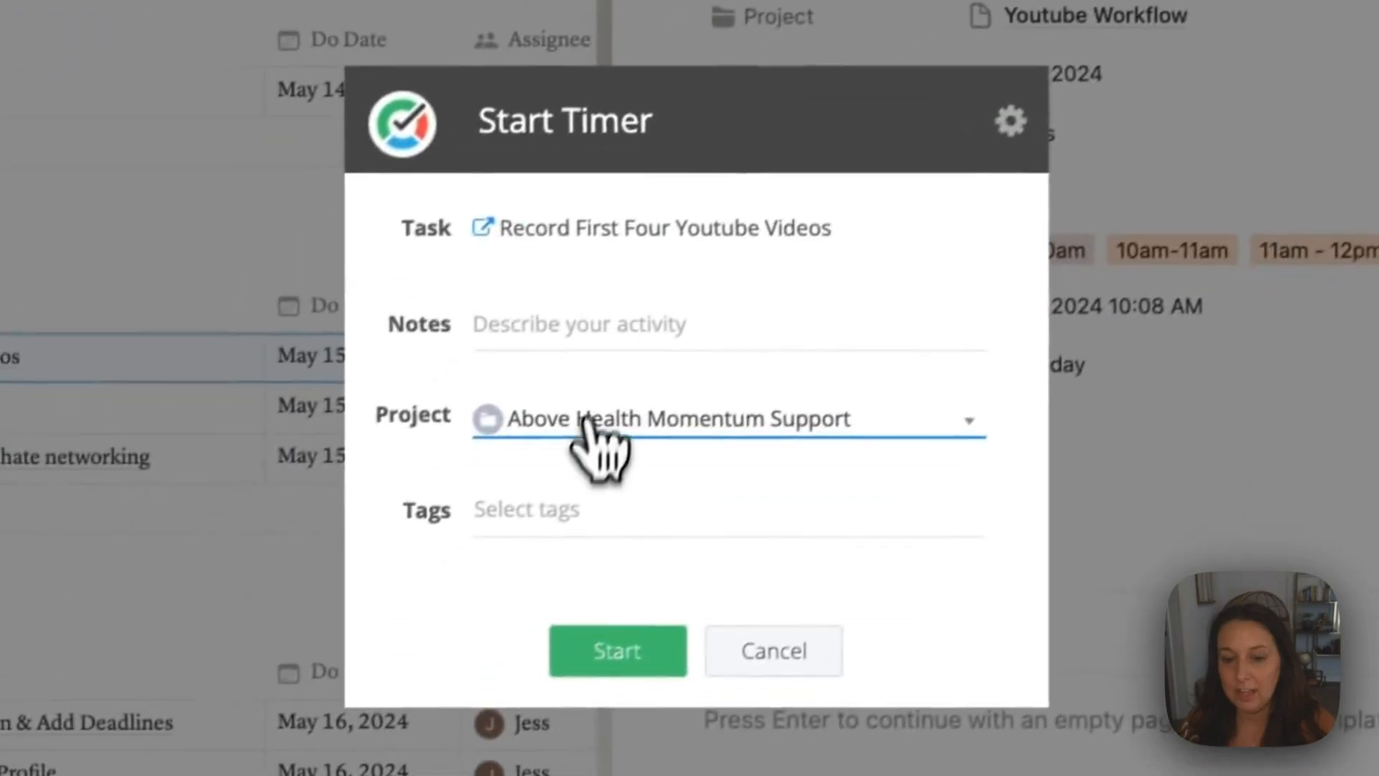
pyautogui.click(502, 506)
pyautogui.scroll(-1, 540, 711)
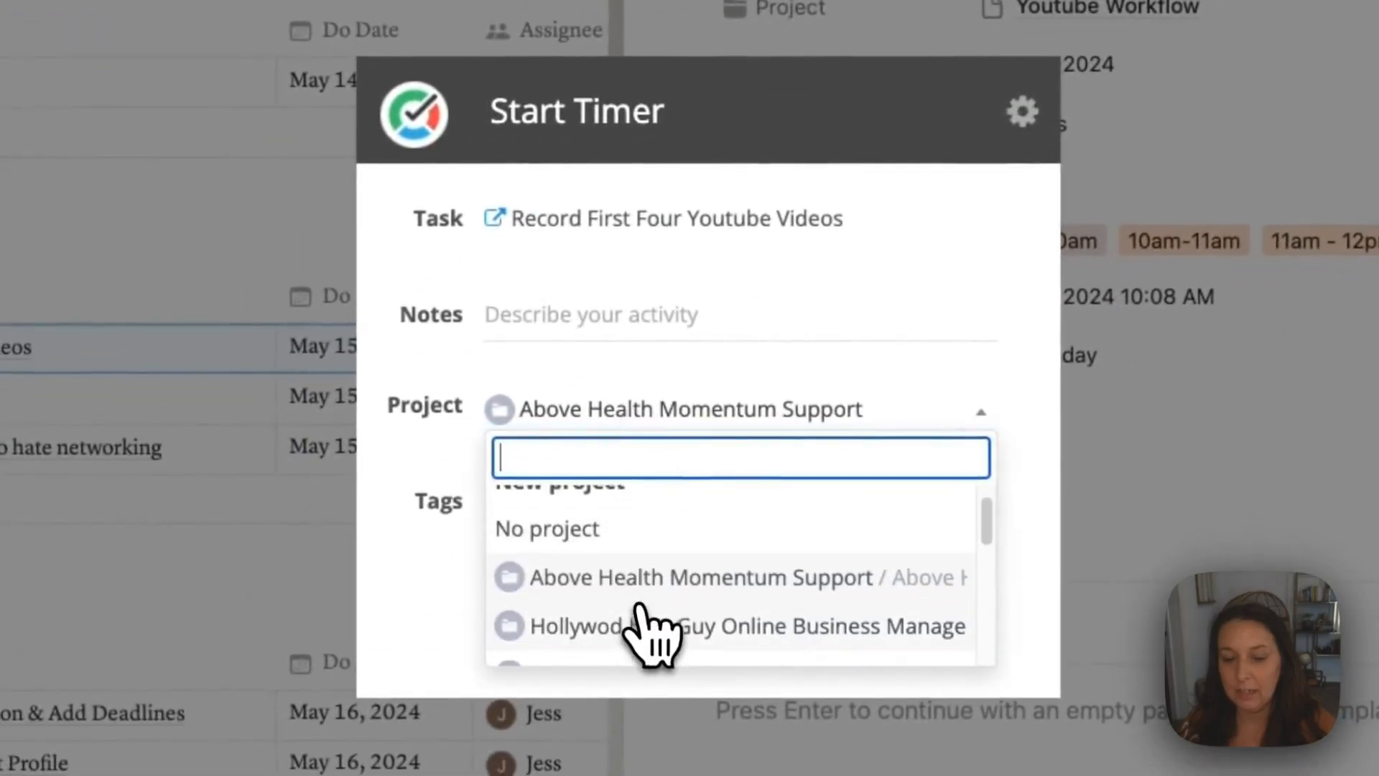
pyautogui.click(640, 614)
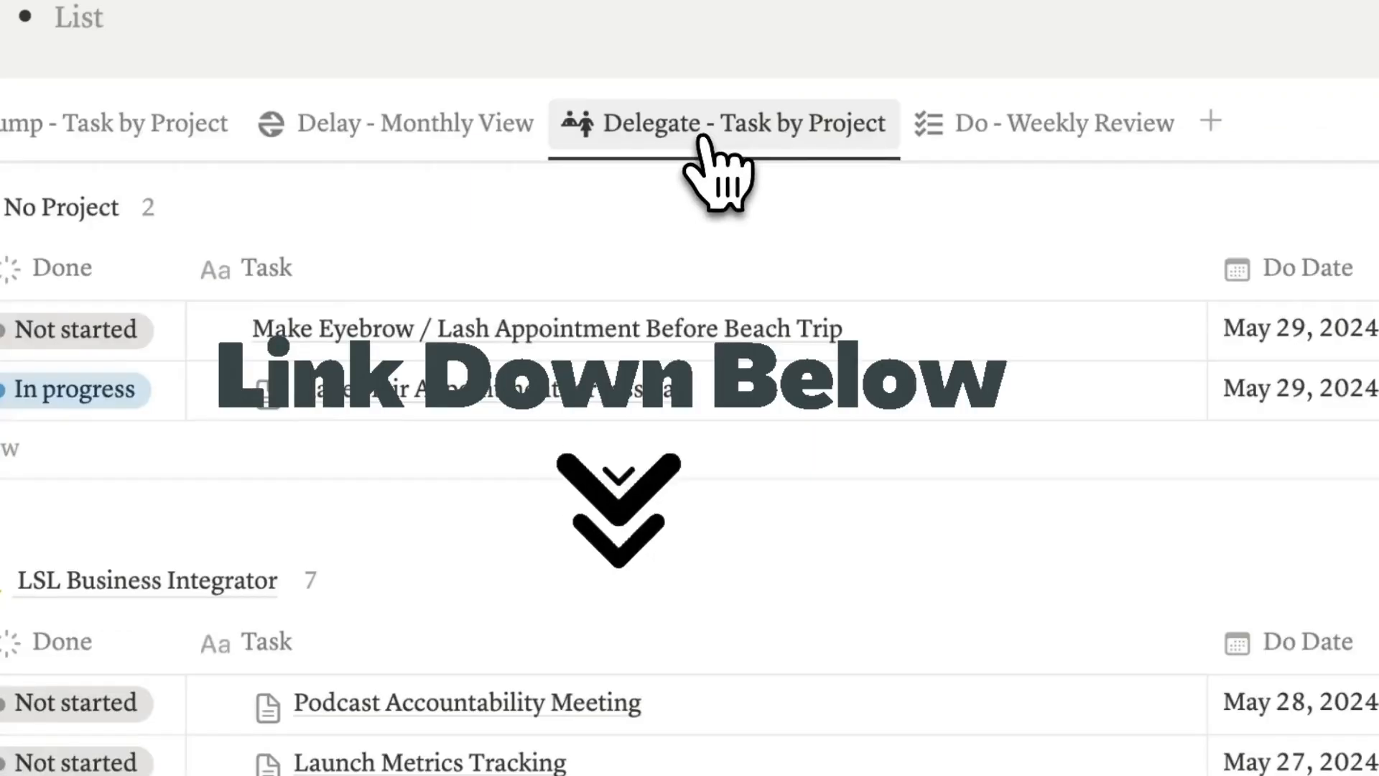
# Step: Switch from the Delegate view to the Do - Weekly Review view and look over its tasks
pyautogui.click(947, 137)
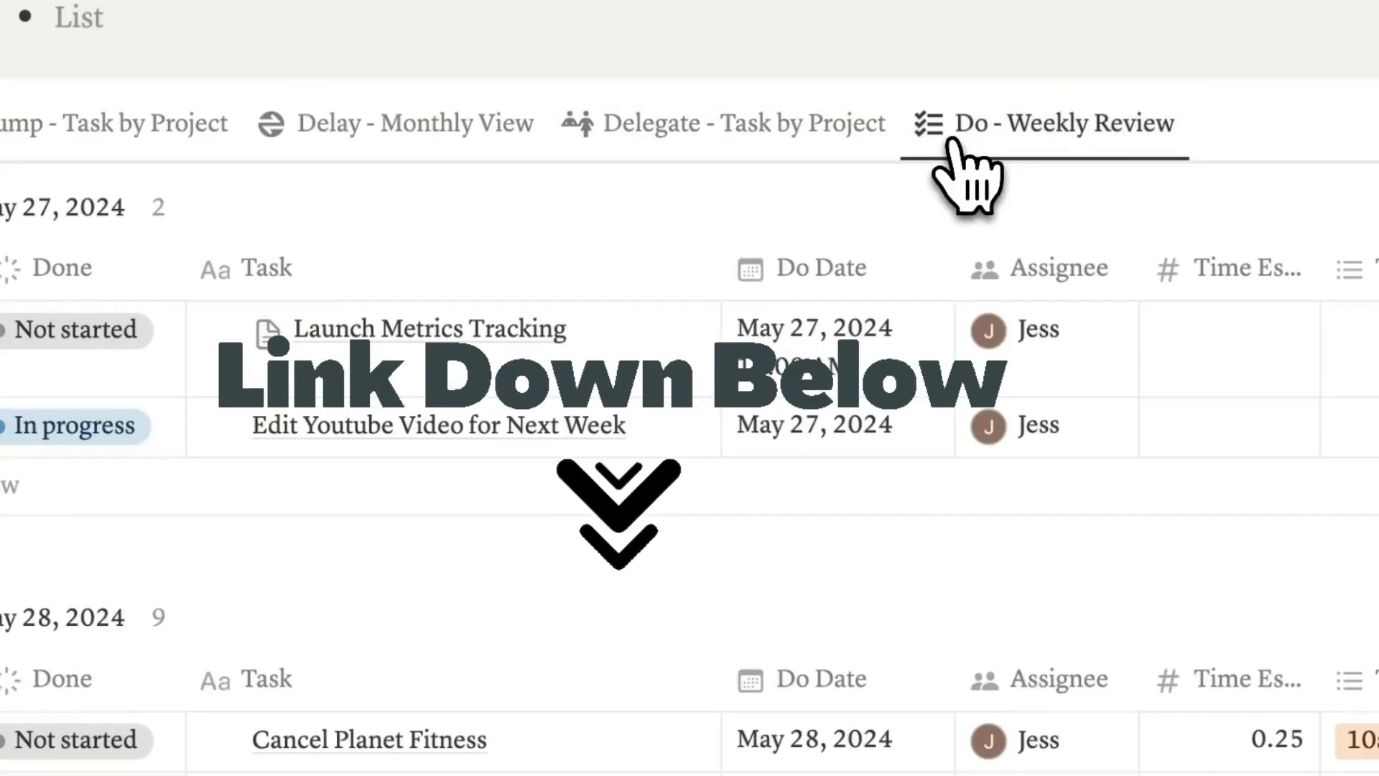
pyautogui.scroll(10, 955, 215)
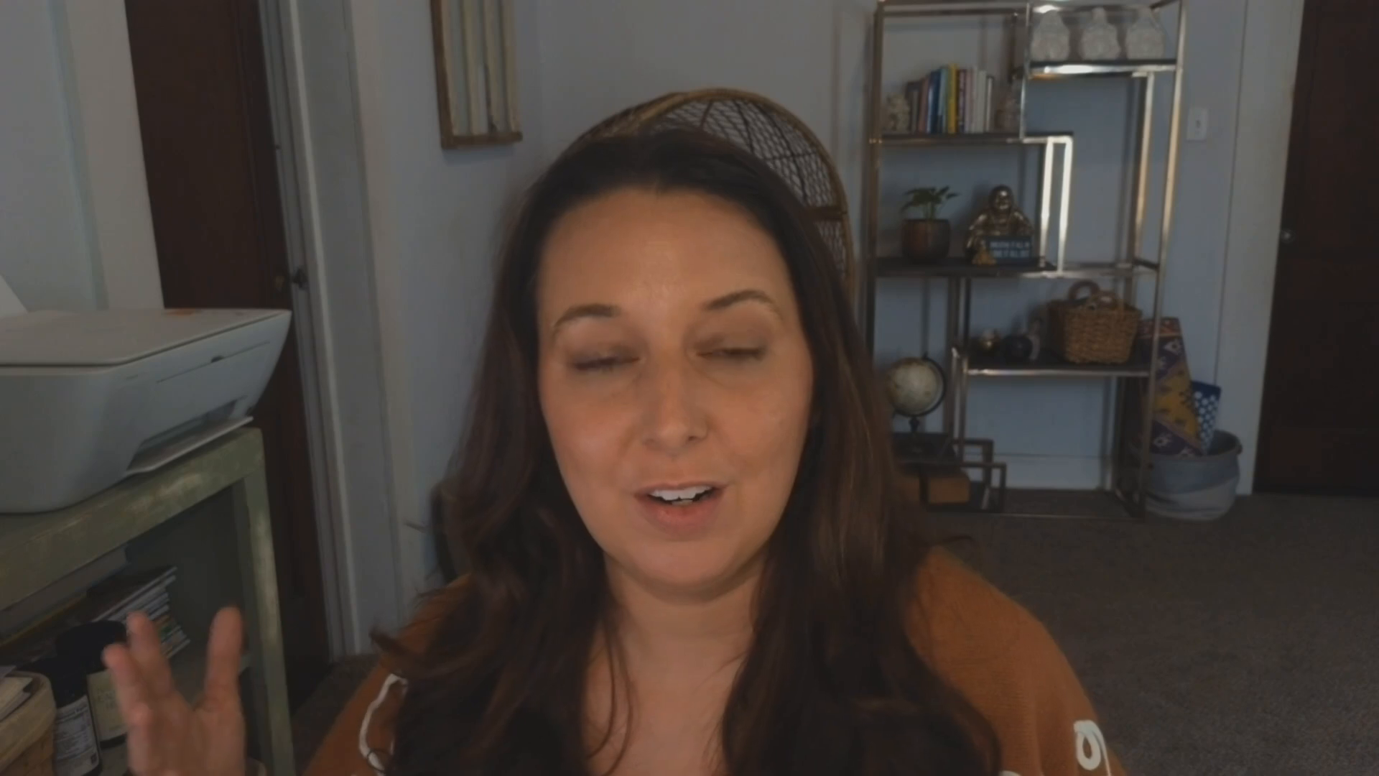